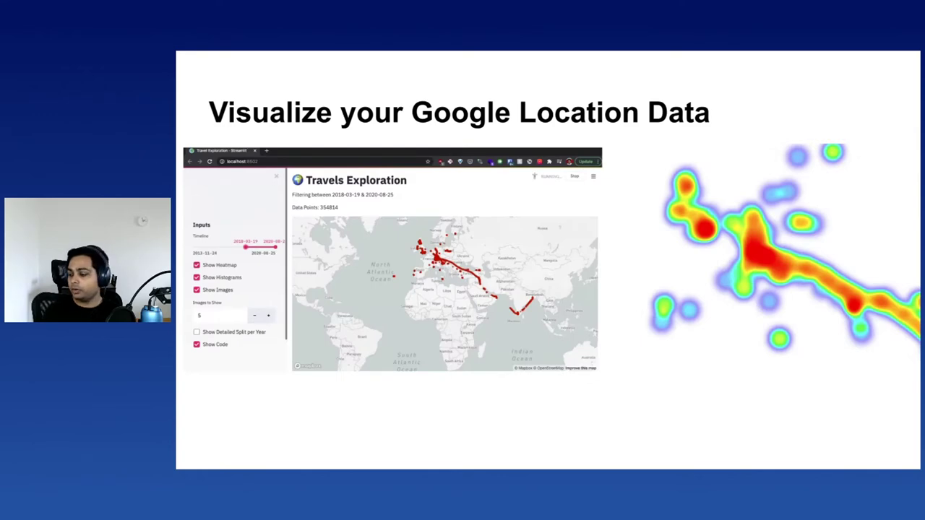
- Switch from the slides to the Travels Exploration app in the browser and set the timeline's start date to 2014-05-08
click(713, 291)
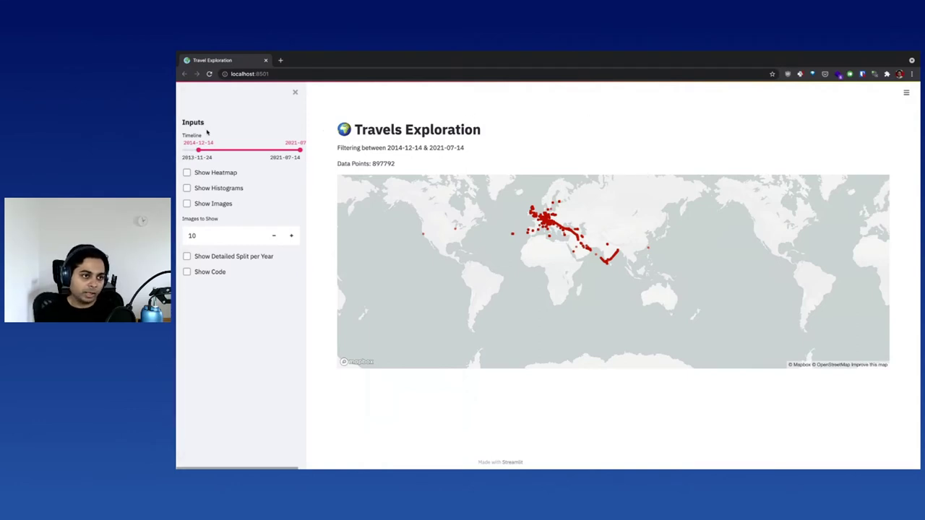
right_click(198, 149)
click(198, 150)
drag(198, 150, 188, 149)
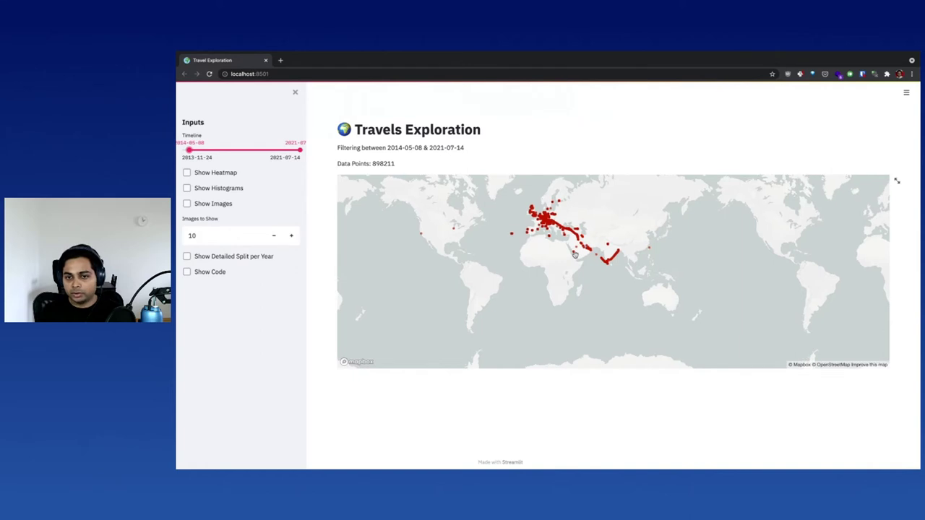
- Examine the travel points on the map, from the Middle East and India across to the routes in central Europe
scroll(575, 254, up, 2)
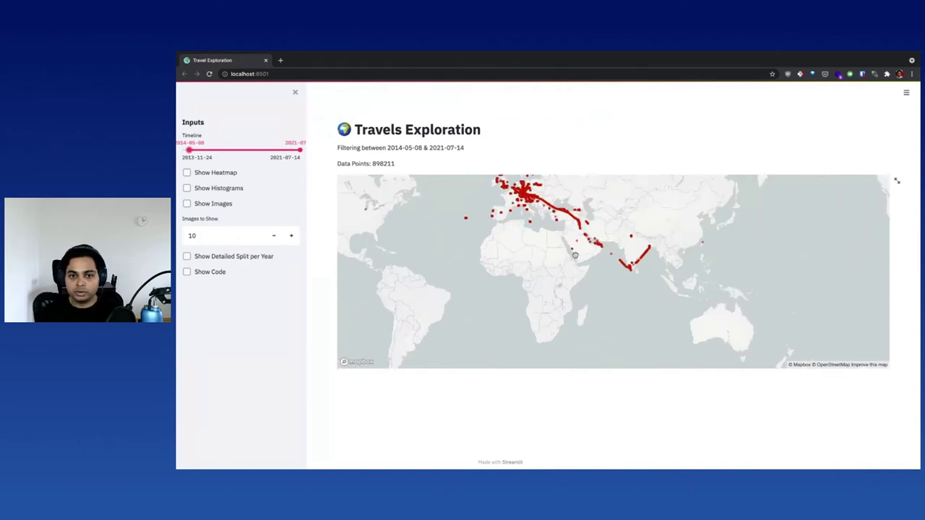
scroll(543, 228, up, 2)
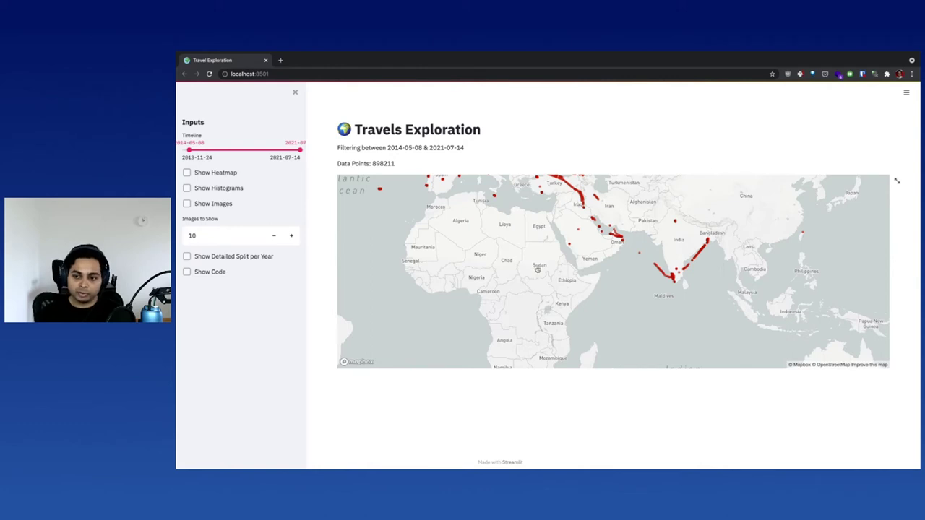
key(Up)
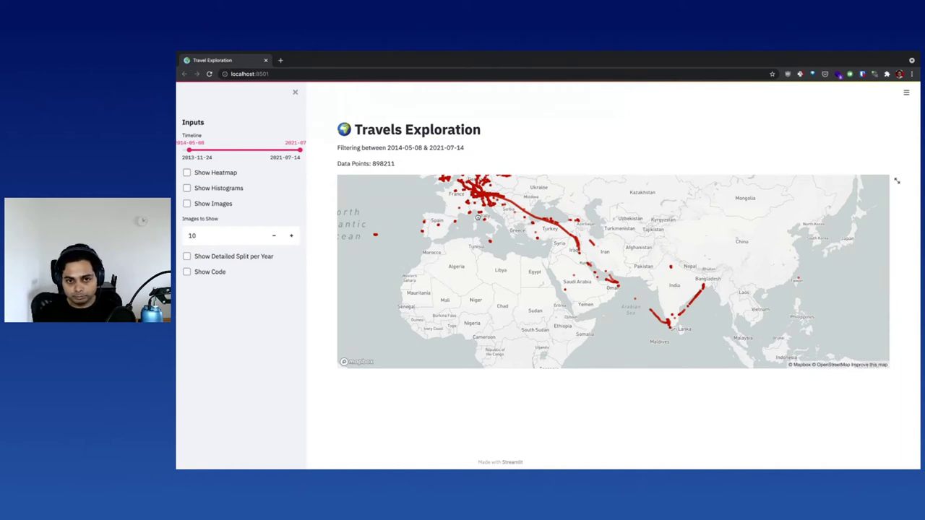
drag(473, 200, 470, 237)
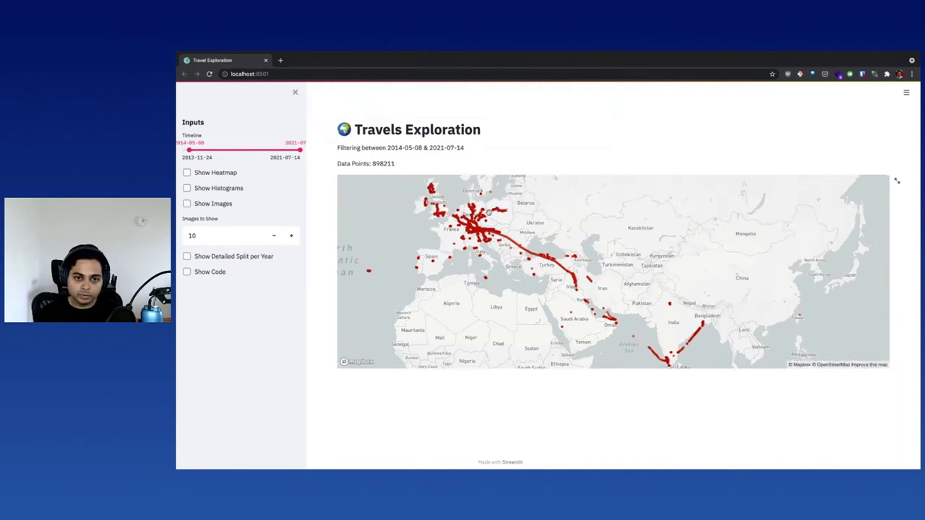
scroll(469, 237, up, 2)
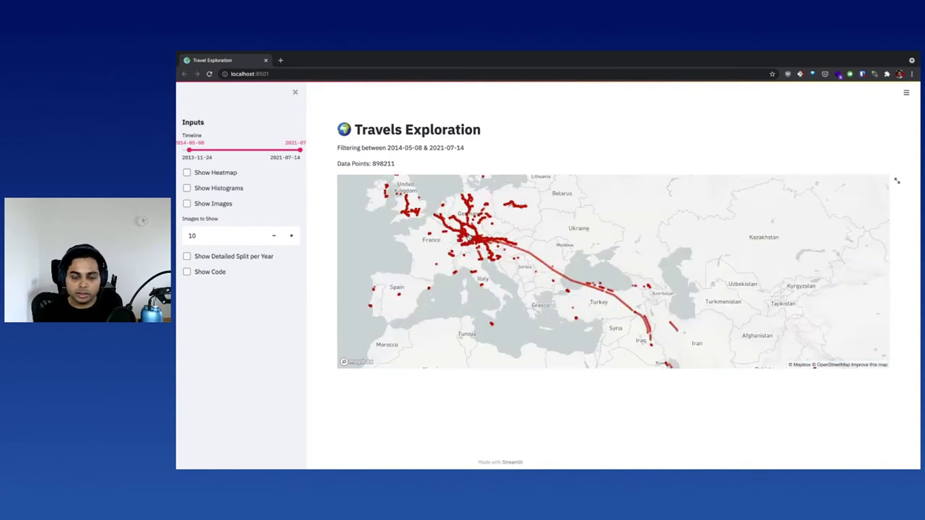
scroll(469, 237, up, 2)
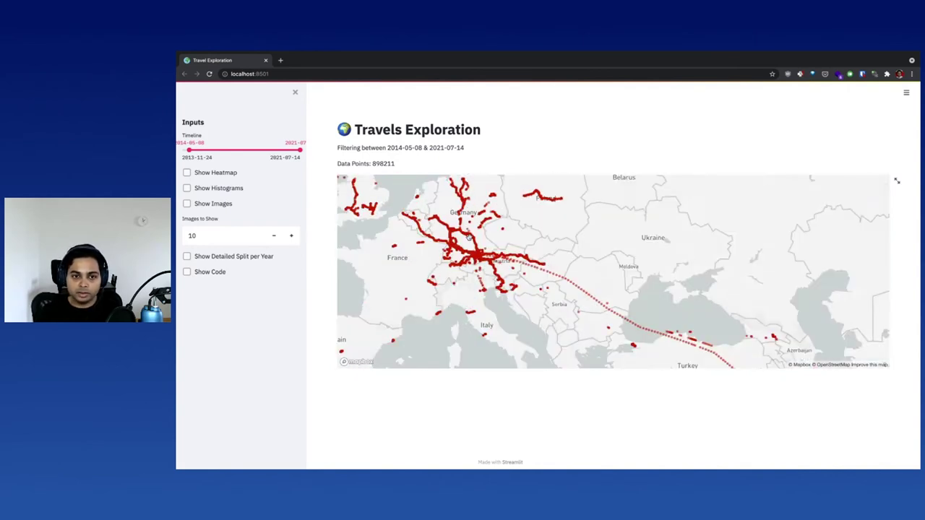
scroll(469, 237, up, 2)
scroll(469, 237, up, 2)
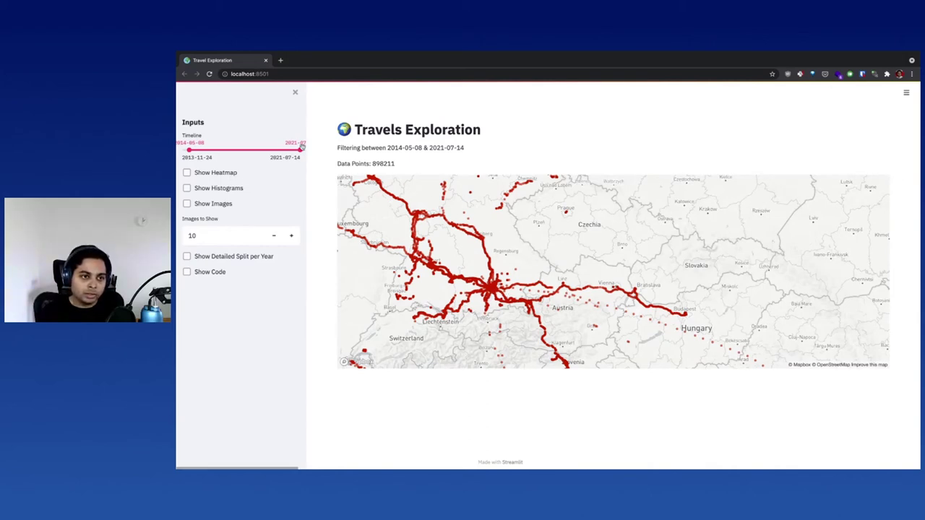
- Set the timeline's end date to 2019-08-26 and check the filtered points on the map around the Mediterranean
drag(302, 148, 272, 150)
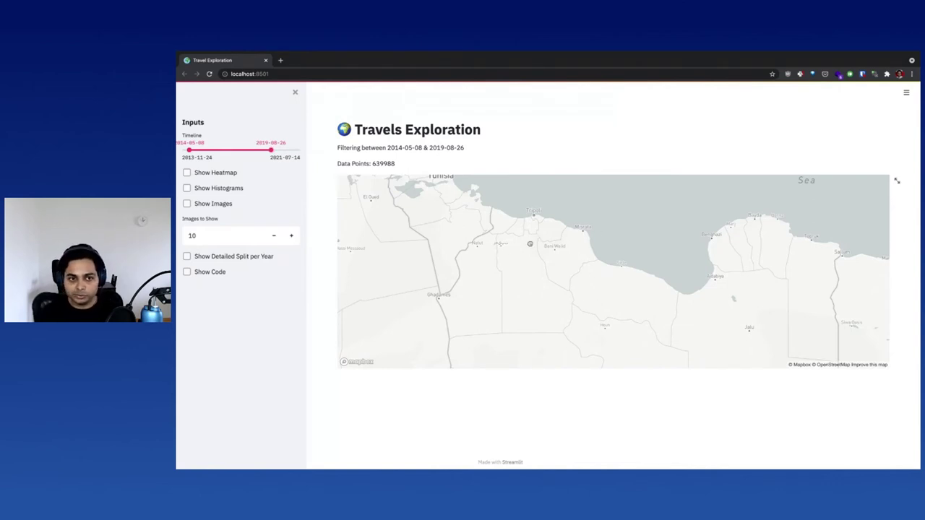
scroll(530, 243, down, 3)
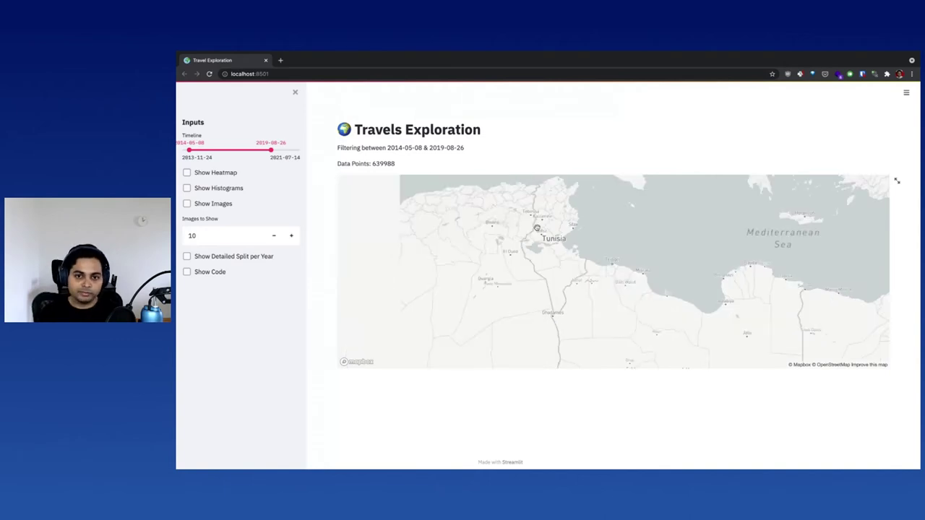
scroll(566, 219, down, 2)
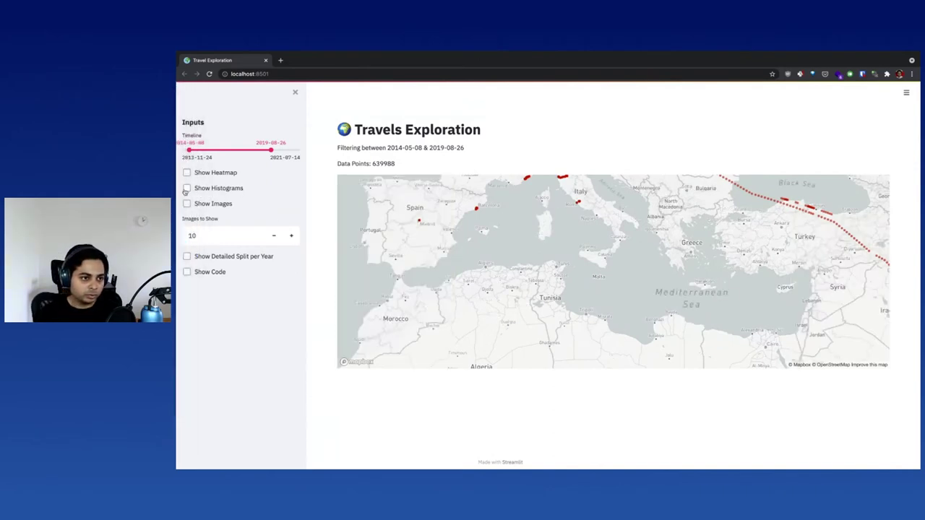
- Show the histograms and examine the chart of data split by year
click(186, 189)
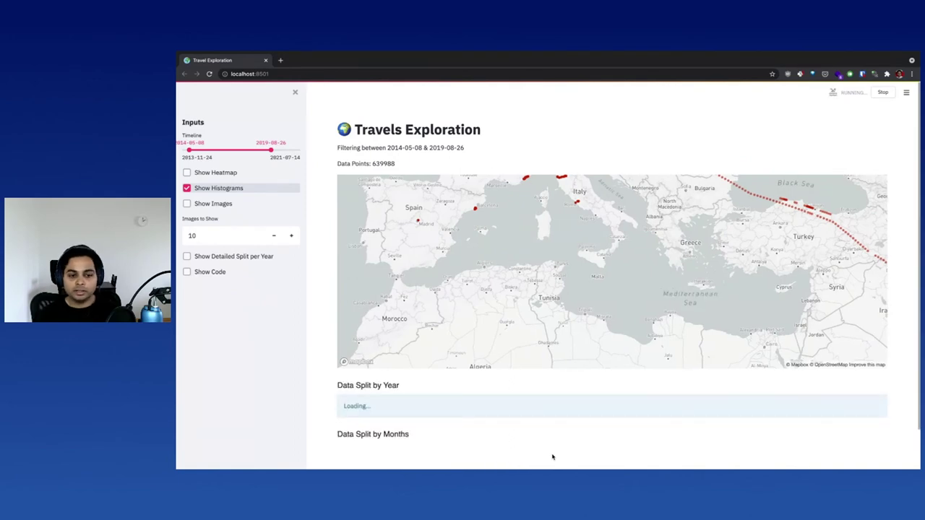
scroll(551, 457, down, 2)
scroll(552, 457, down, 6)
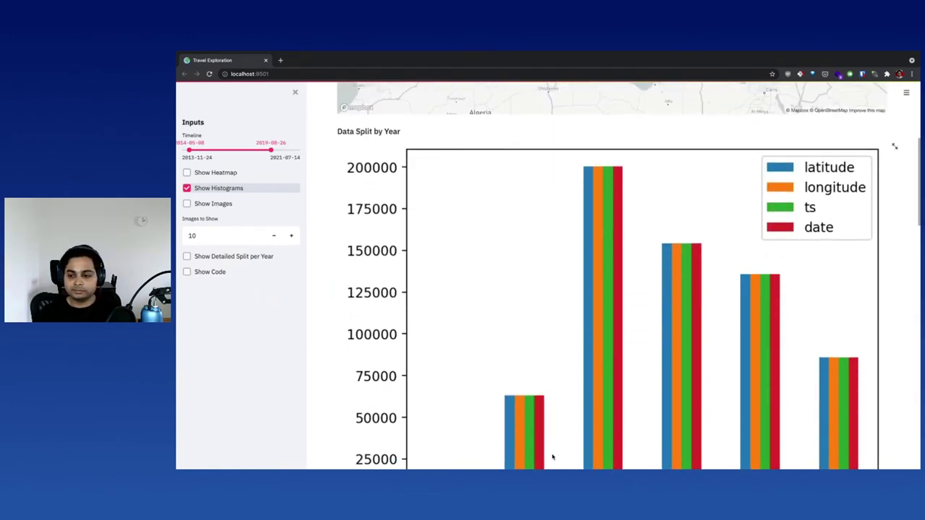
scroll(552, 456, up, 3)
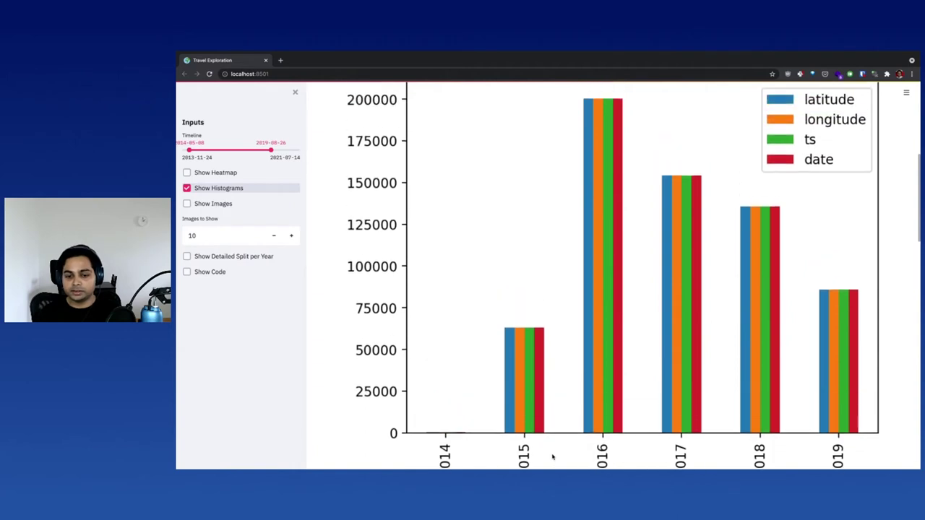
scroll(552, 457, down, 2)
scroll(552, 457, up, 1)
scroll(552, 456, down, 3)
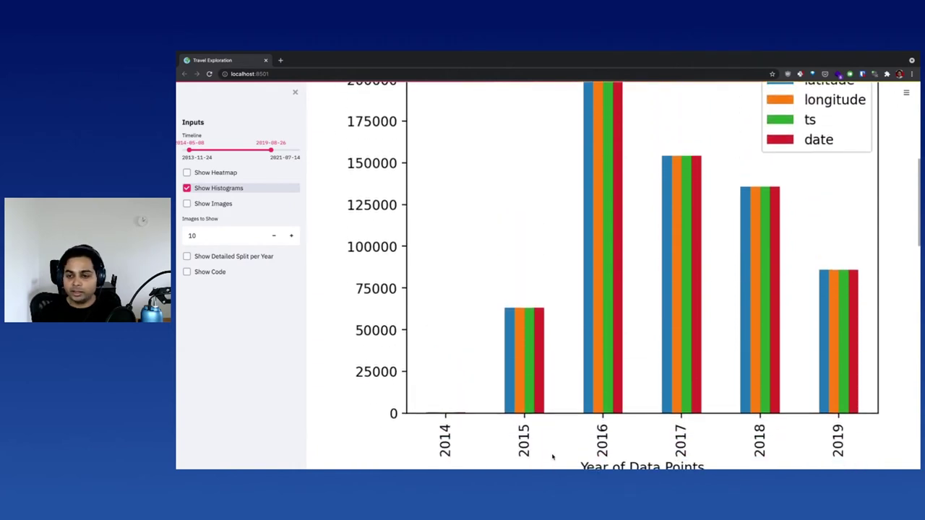
scroll(552, 457, up, 3)
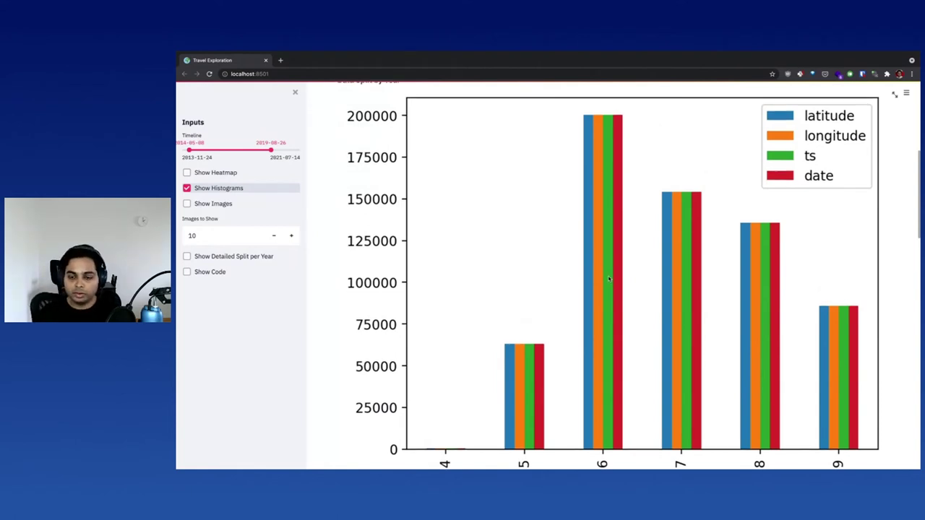
- Examine the histograms of data split by months and by hours of day
scroll(609, 279, down, 10)
scroll(609, 279, down, 3)
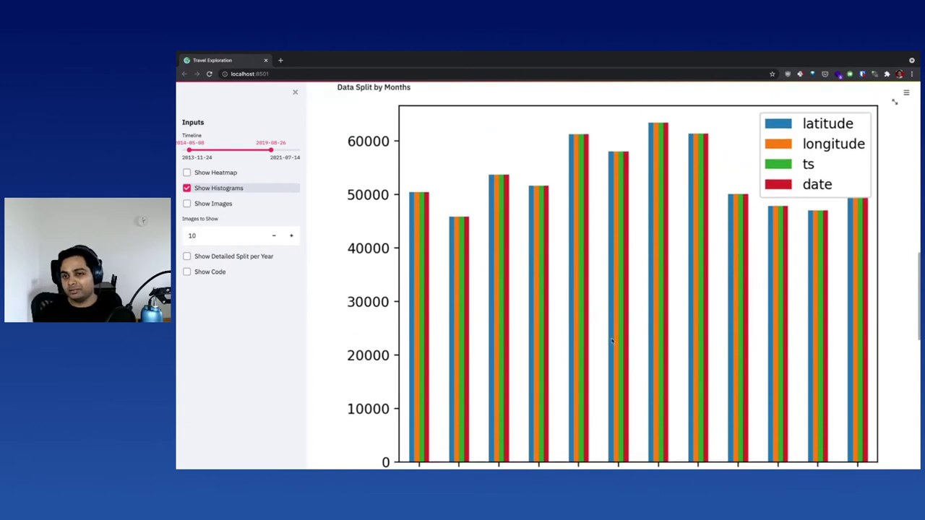
scroll(696, 327, down, 2)
scroll(695, 327, up, 2)
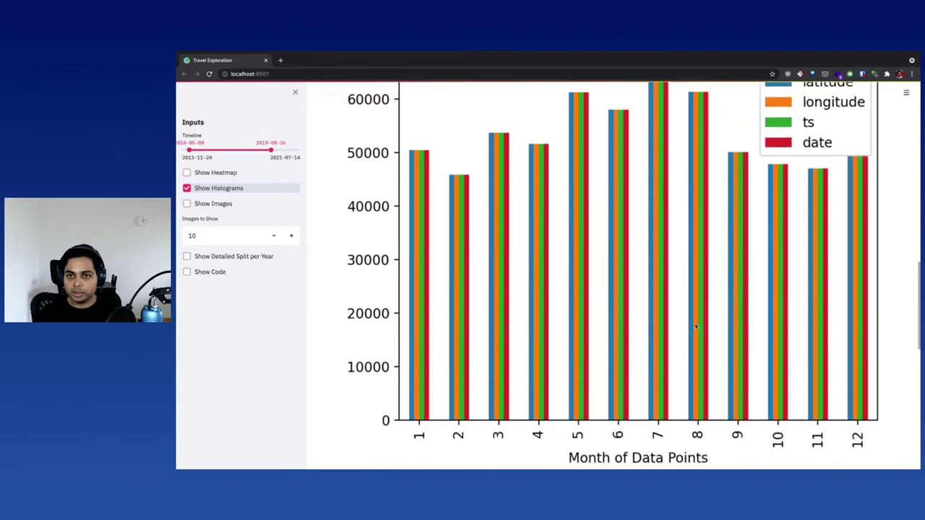
scroll(696, 327, down, 8)
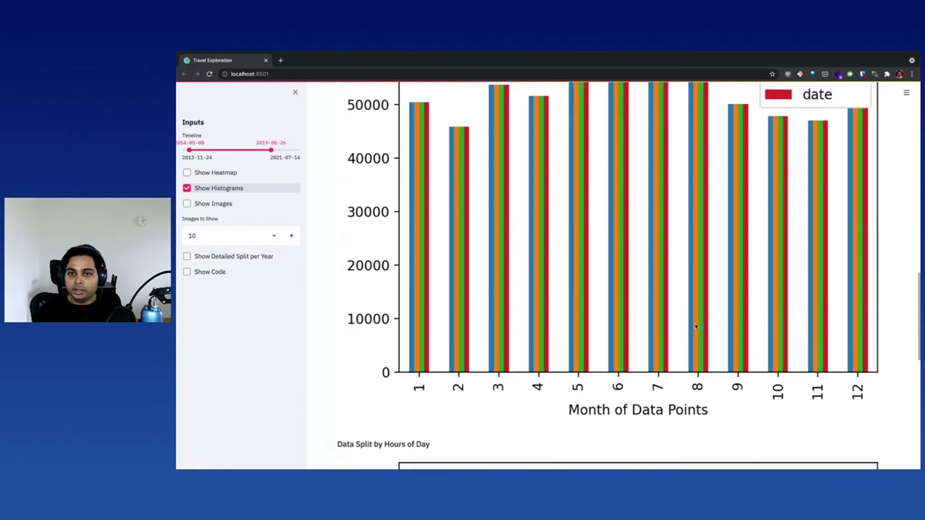
scroll(695, 327, down, 3)
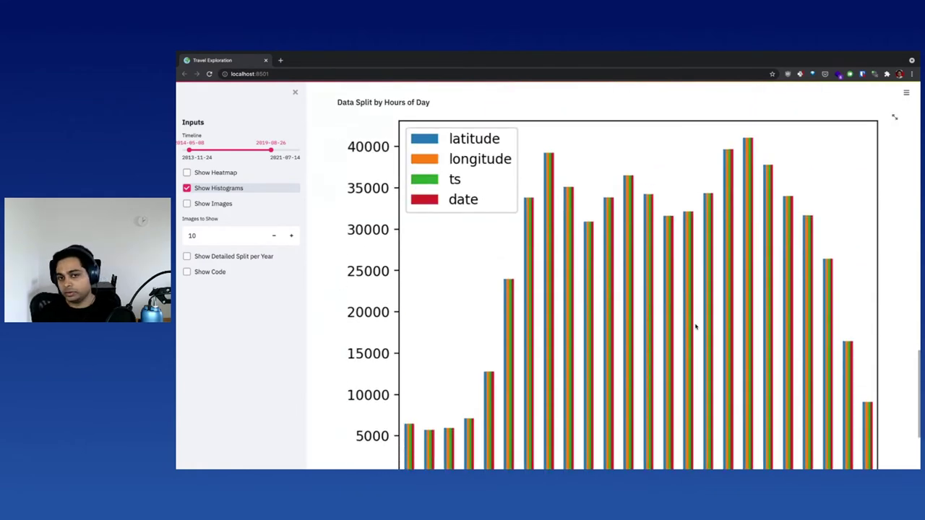
scroll(662, 260, down, 3)
scroll(662, 260, up, 2)
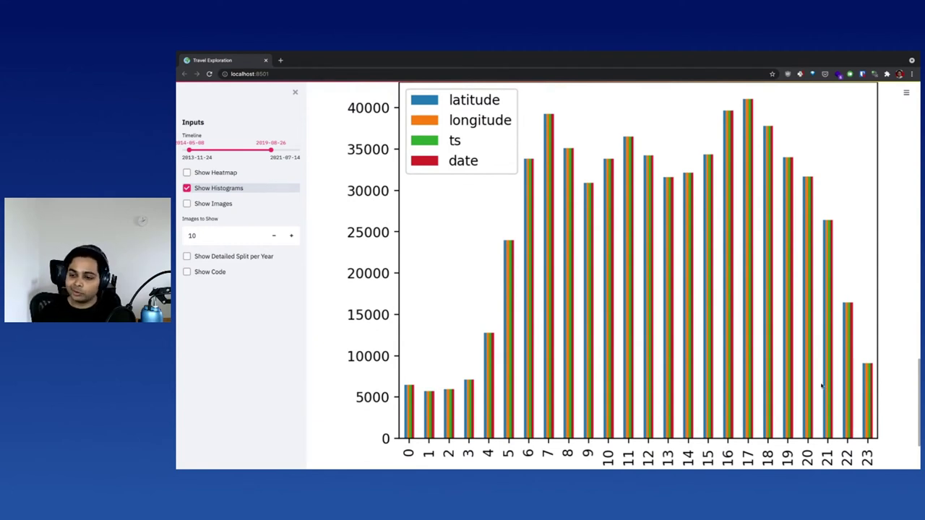
scroll(757, 397, down, 3)
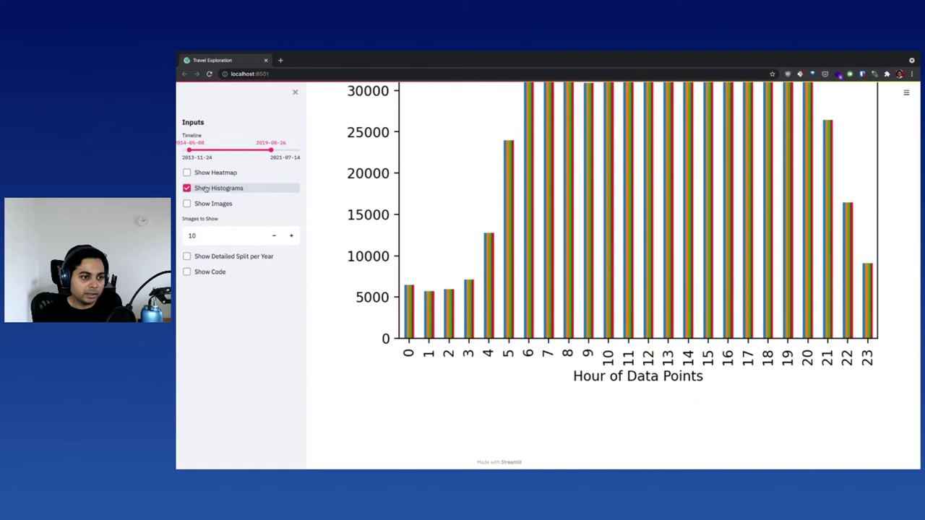
- Replace the histograms with the image highlights, review the photos, and set the number of images to show to 9
click(187, 188)
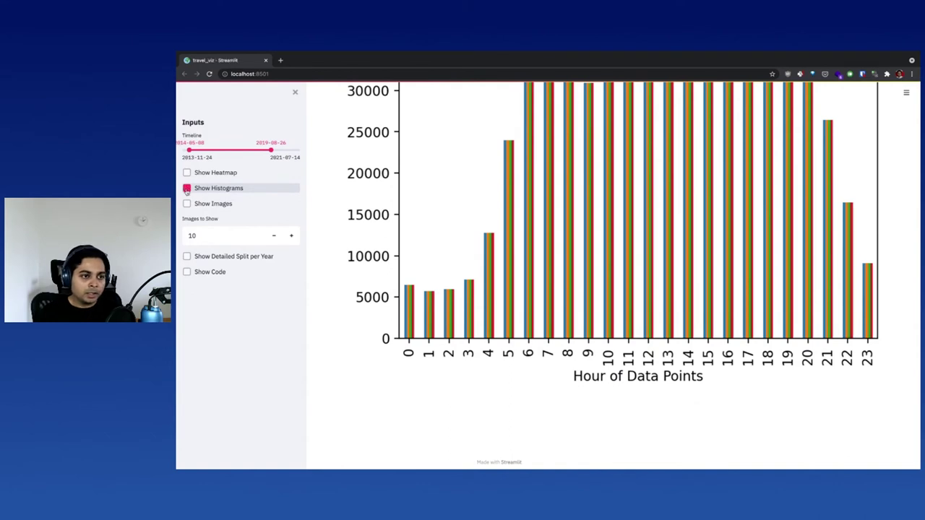
click(187, 205)
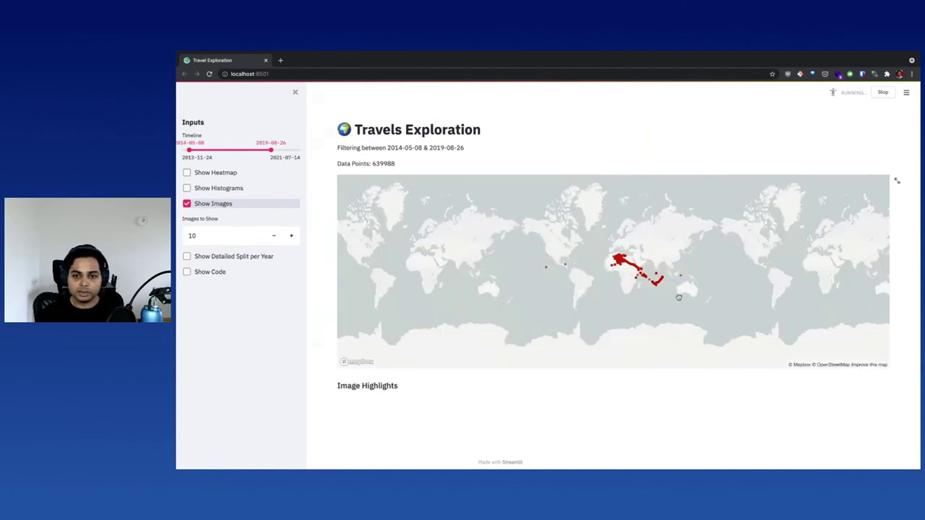
scroll(686, 411, down, 5)
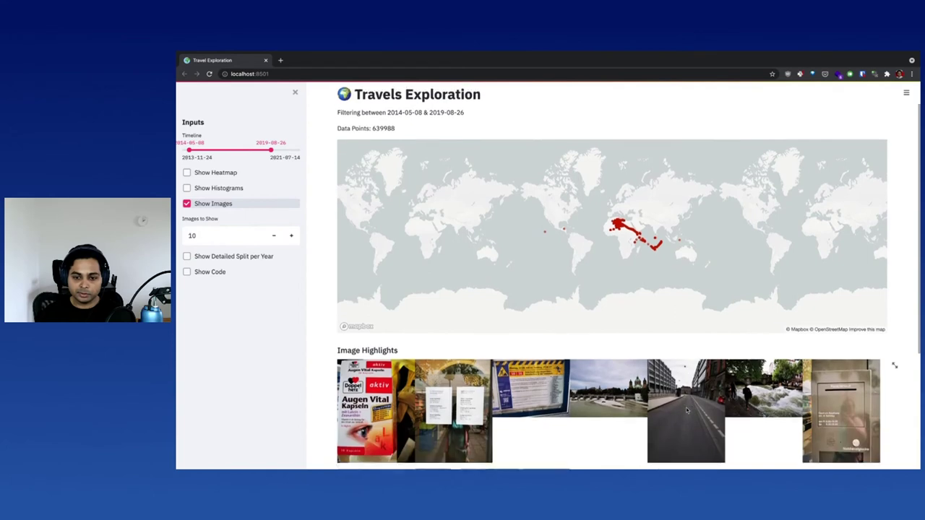
scroll(686, 411, down, 1)
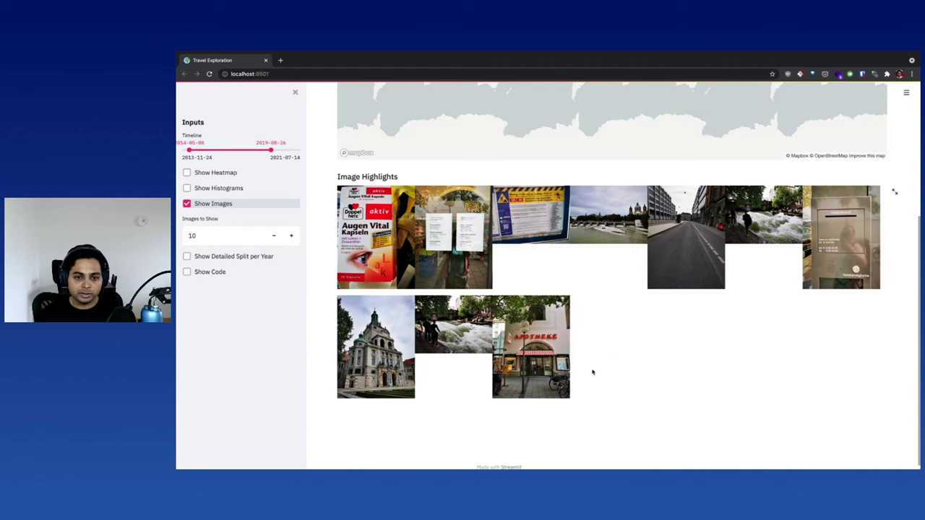
click(272, 236)
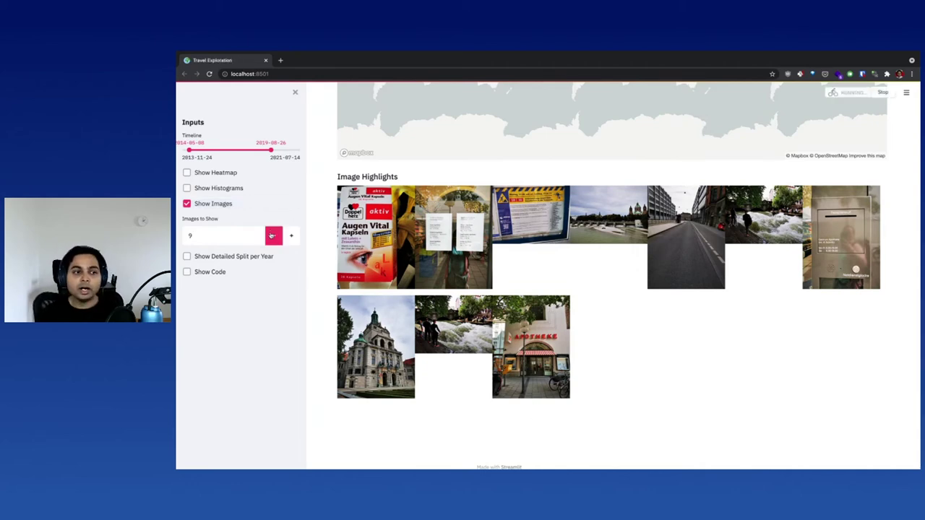
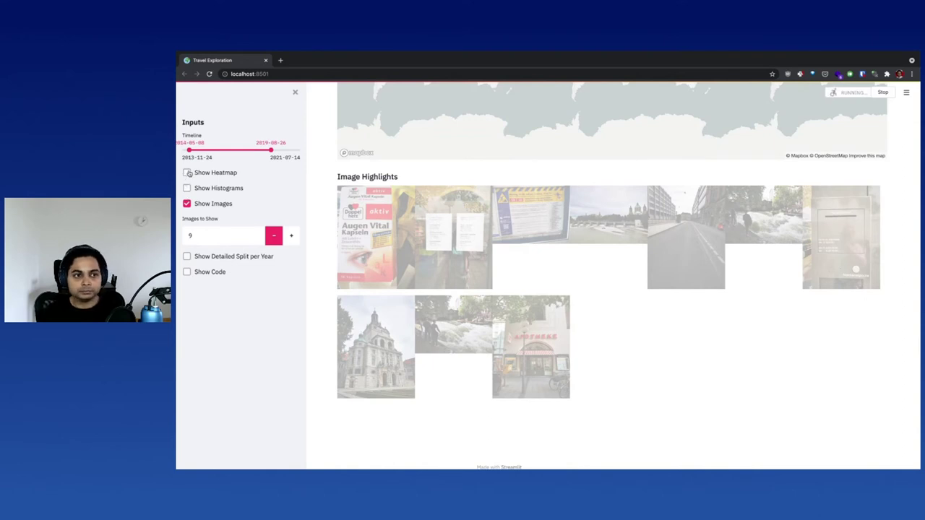
- Hide the images and enable the heatmap and the code display
click(186, 203)
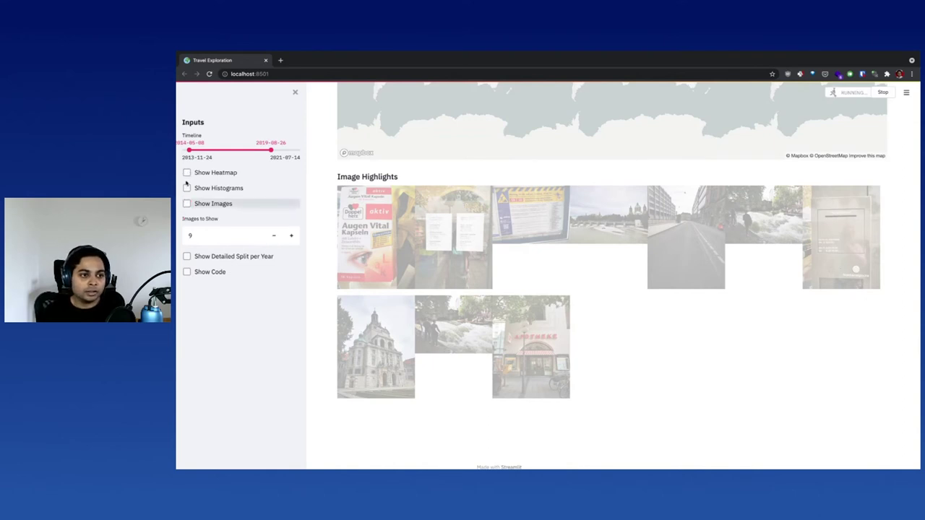
click(187, 172)
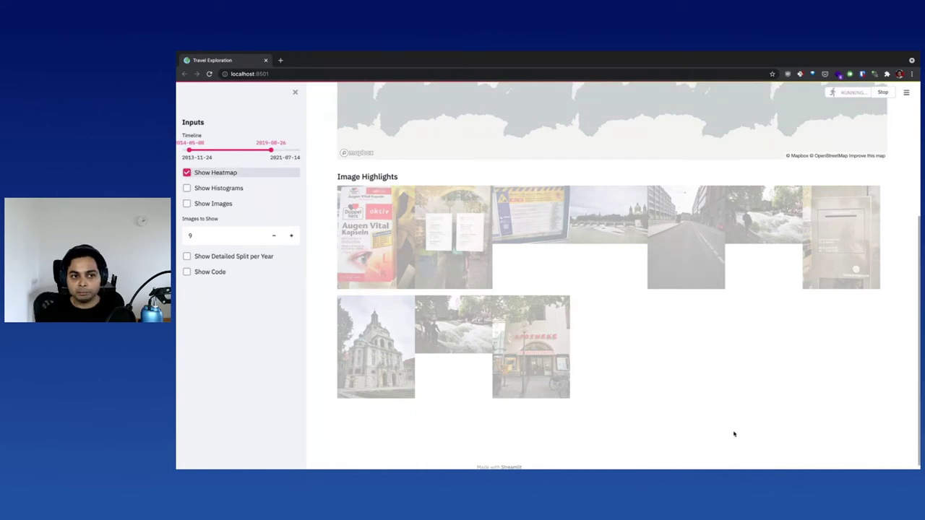
click(187, 272)
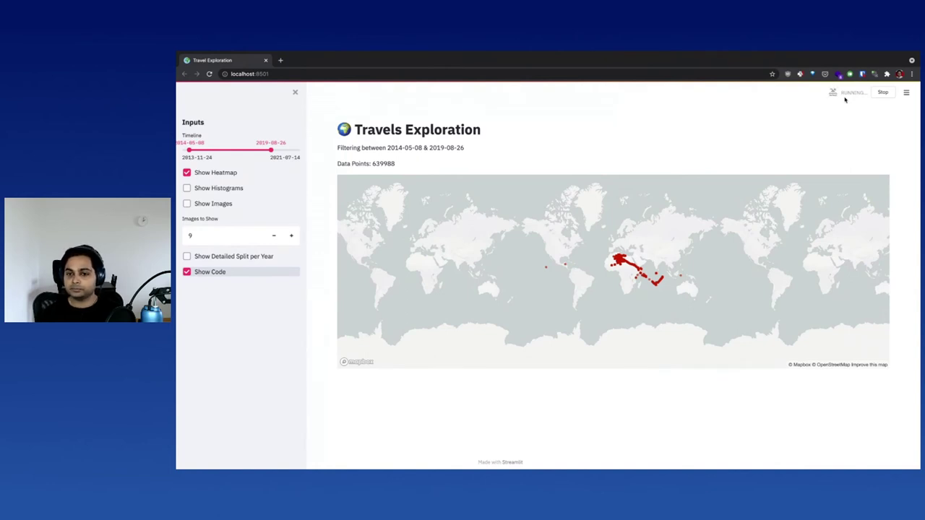
- View the travel map in full screen, return to the normal page, and look at the heatmap below it
click(897, 180)
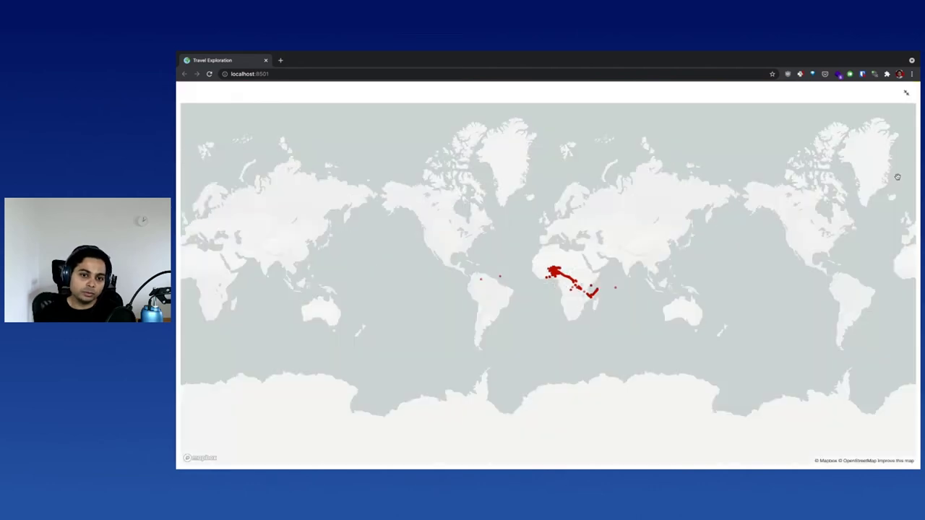
click(908, 94)
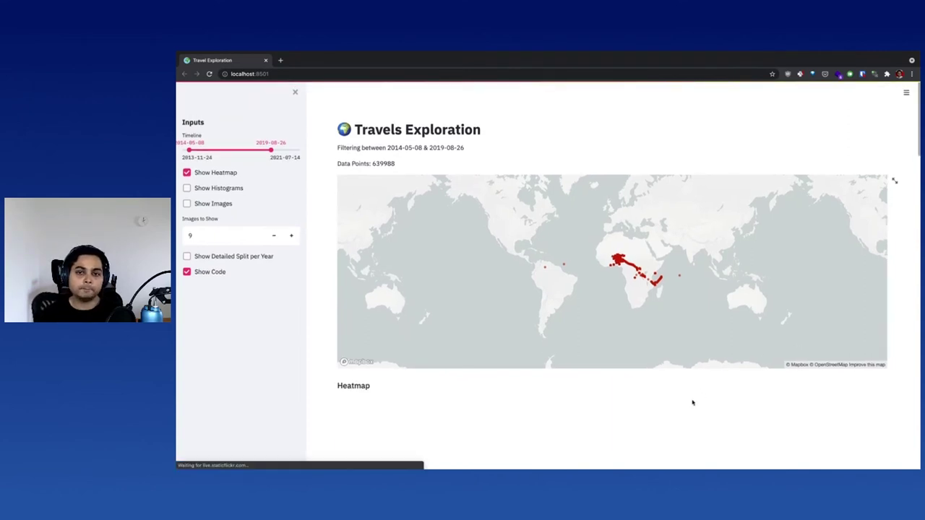
scroll(692, 421, down, 3)
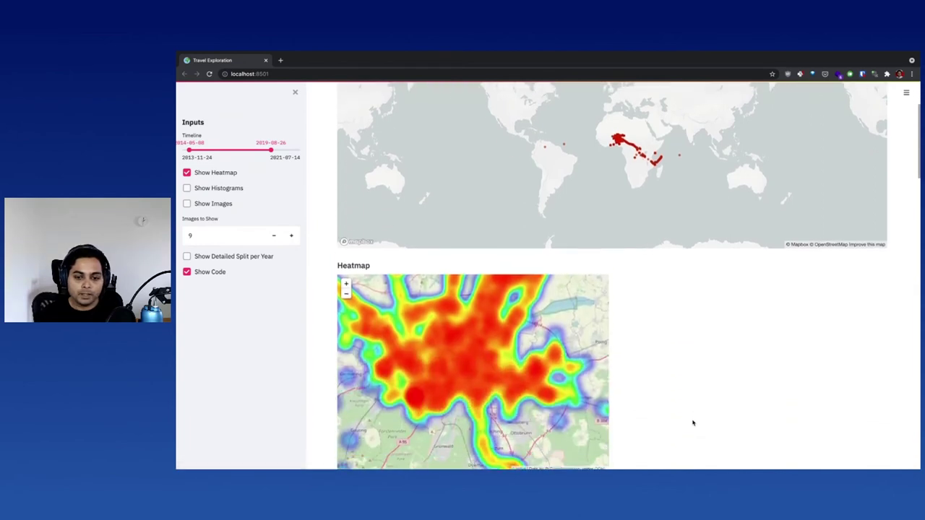
- Zoom the heatmap out to the whole of Europe and look over the surrounding regions
scroll(663, 382, down, 2)
scroll(662, 382, up, 2)
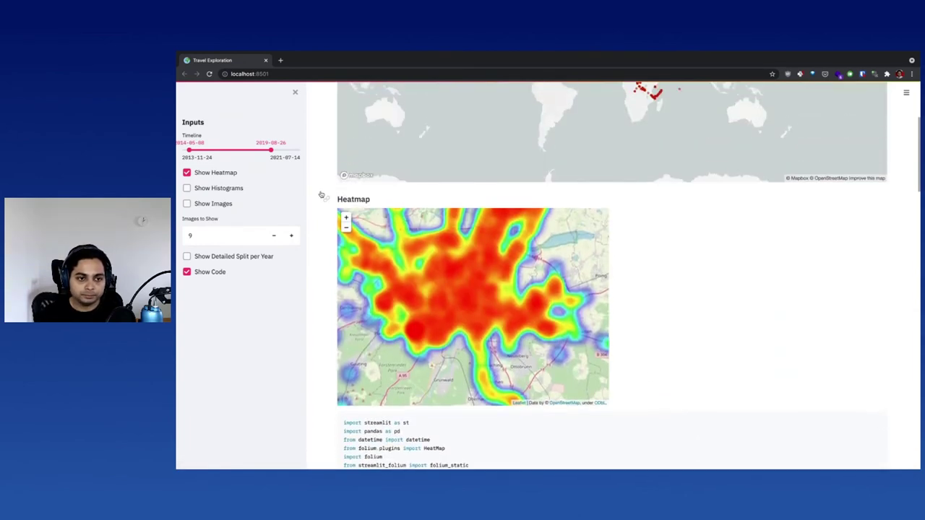
click(346, 228)
click(346, 228)
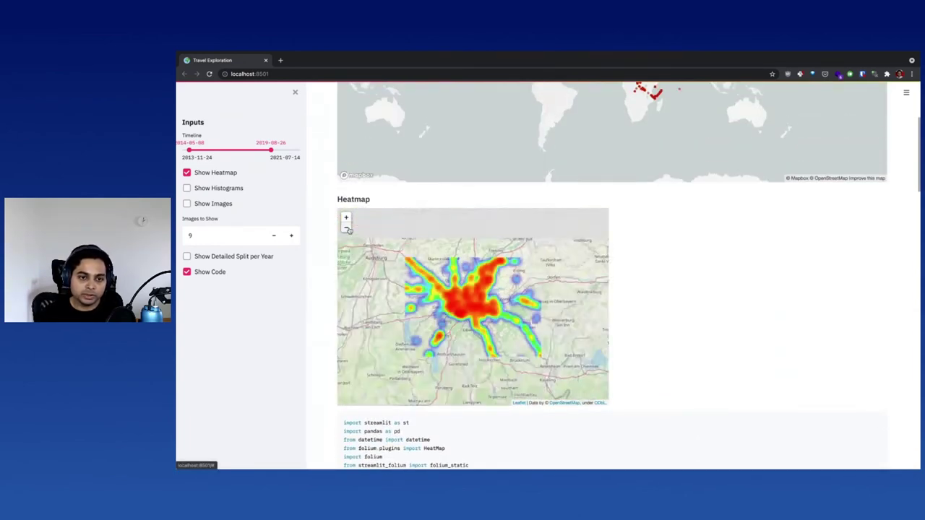
click(346, 227)
click(346, 228)
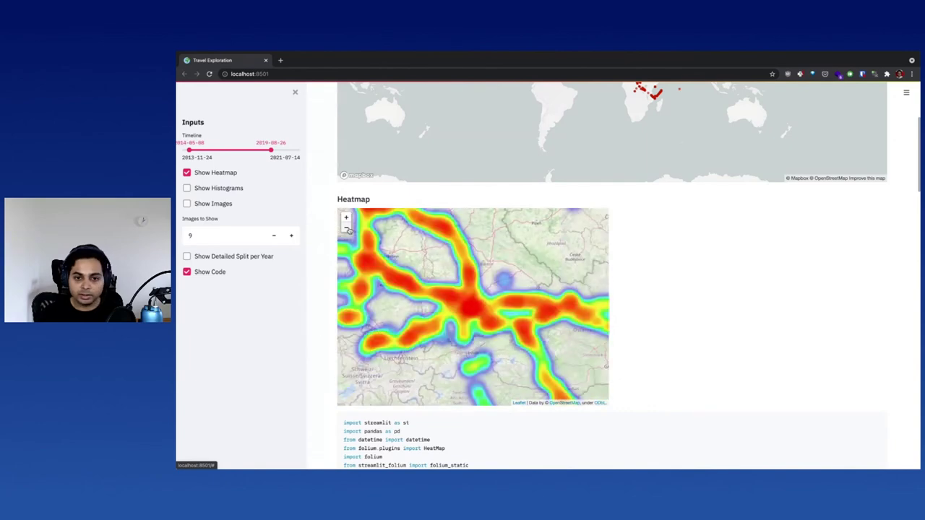
click(347, 228)
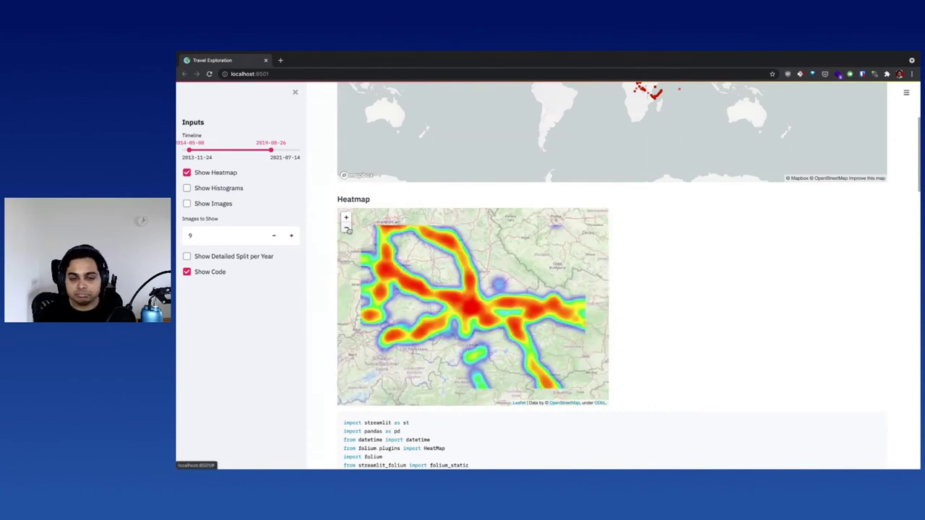
click(347, 229)
click(346, 229)
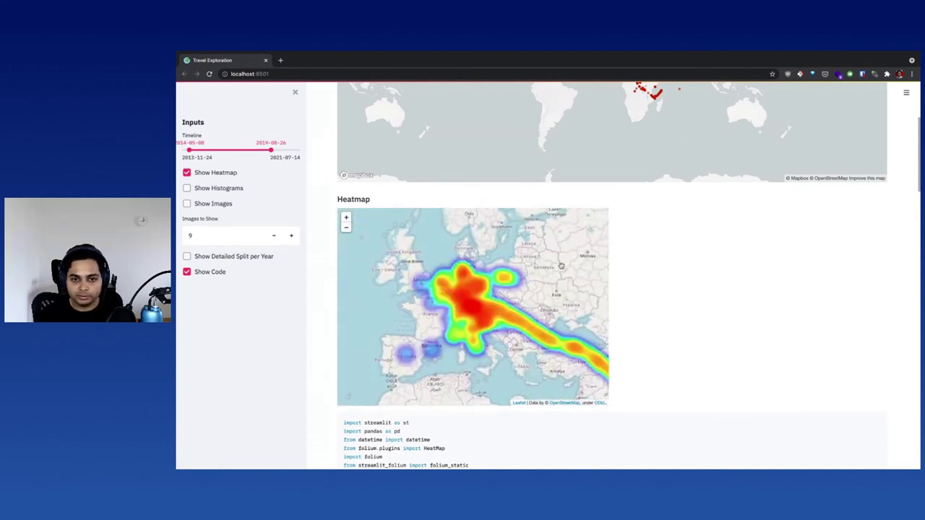
drag(564, 266, 534, 348)
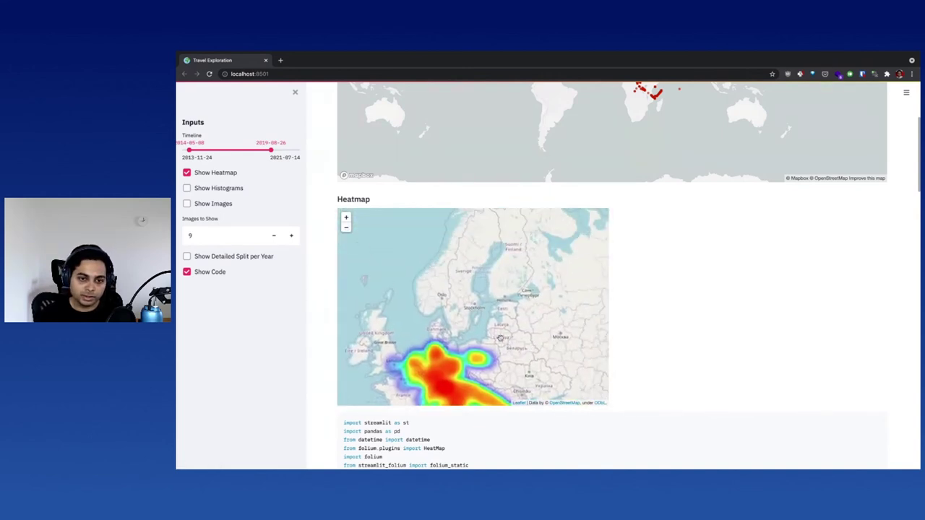
drag(501, 326, 542, 228)
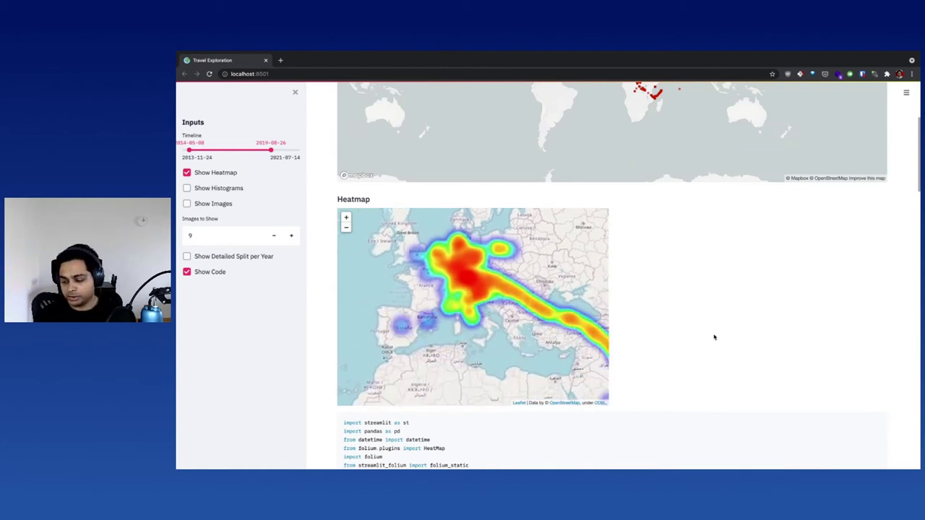
- Enlarge the page for readability and examine the imports and page layout configuration in the app's code
scroll(713, 336, down, 5)
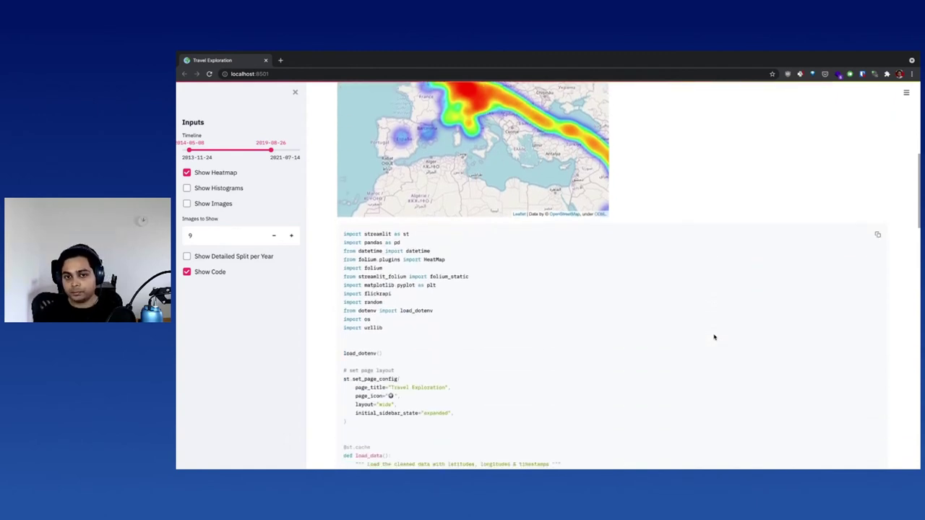
scroll(713, 336, down, 3)
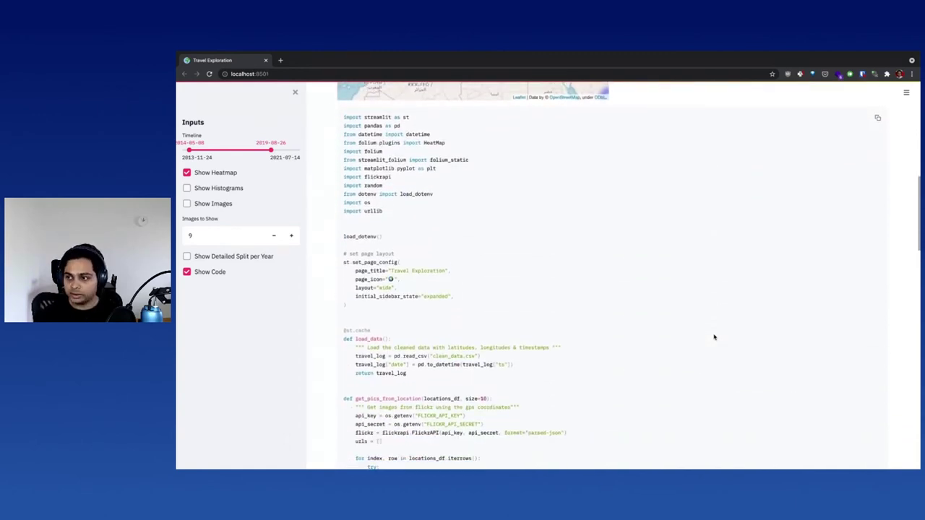
key(ctrl+plus)
key(ctrl+plus)
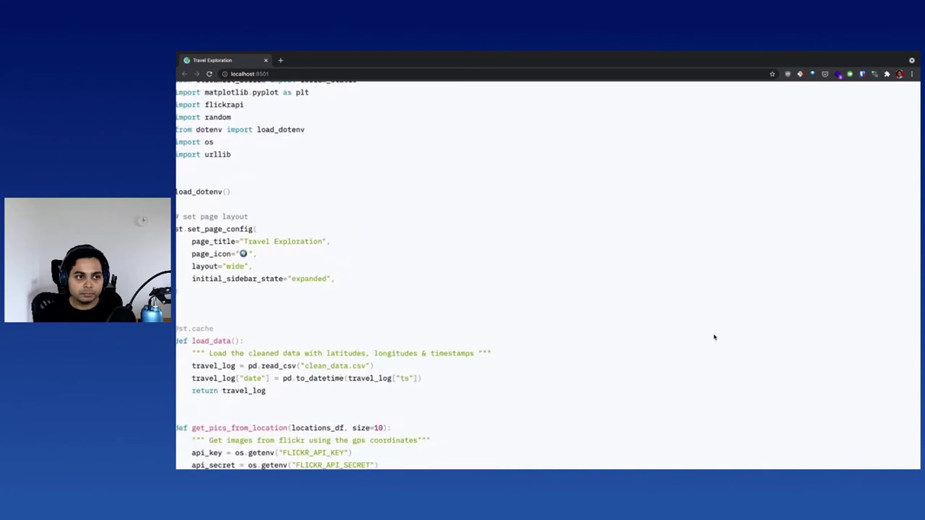
scroll(713, 337, up, 2)
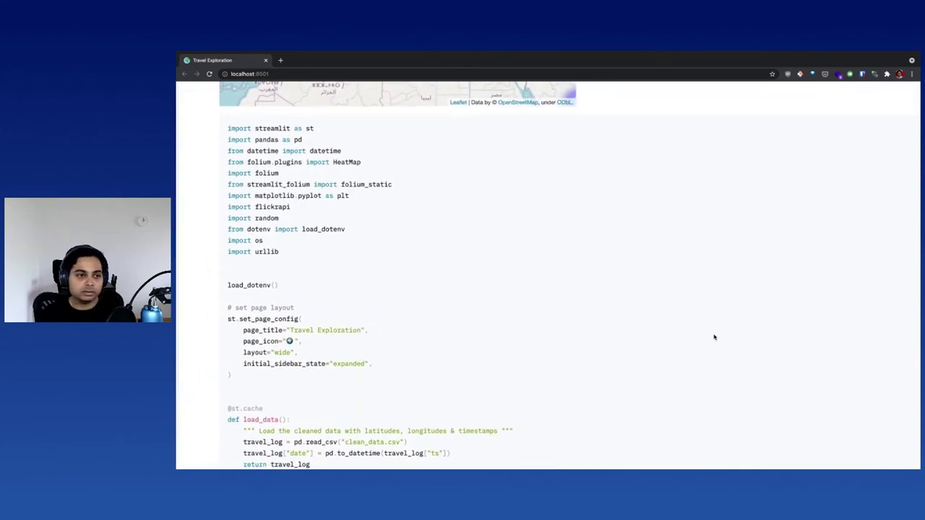
scroll(714, 337, down, 2)
scroll(714, 337, up, 1)
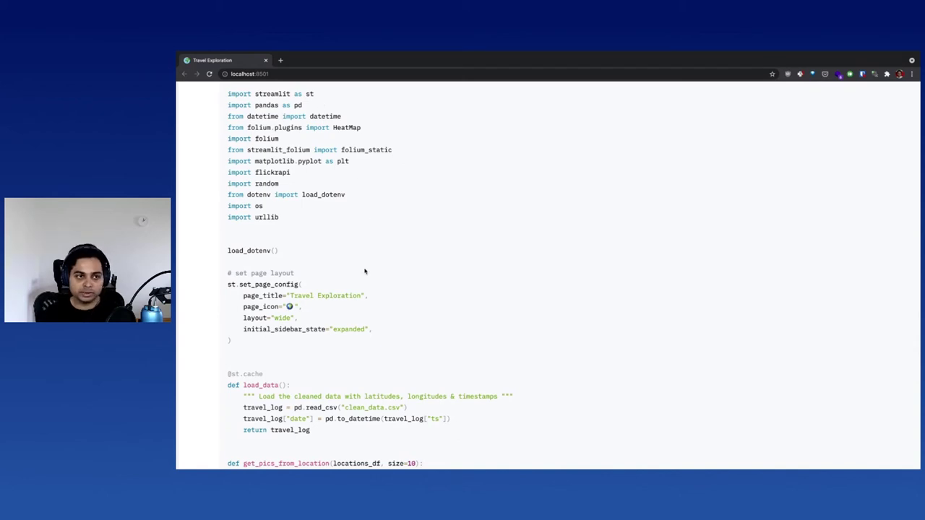
- Read through the load_data, get_pics_from_location and get_file_content_as_string functions in the displayed code
scroll(283, 379, down, 2)
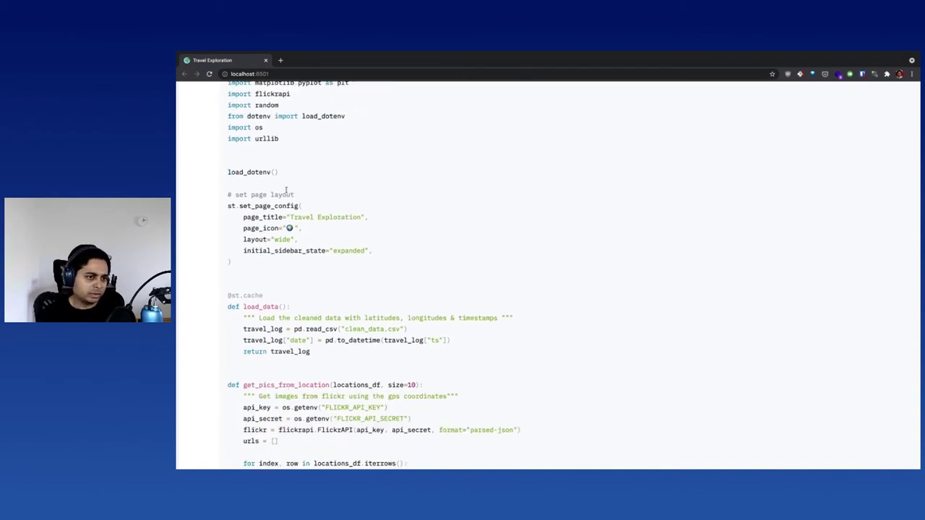
scroll(344, 289, down, 3)
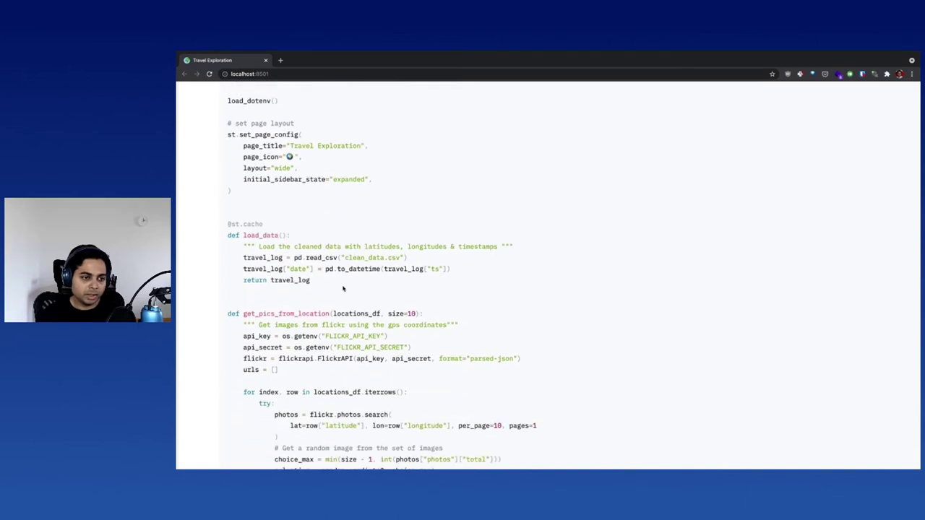
scroll(343, 289, down, 9)
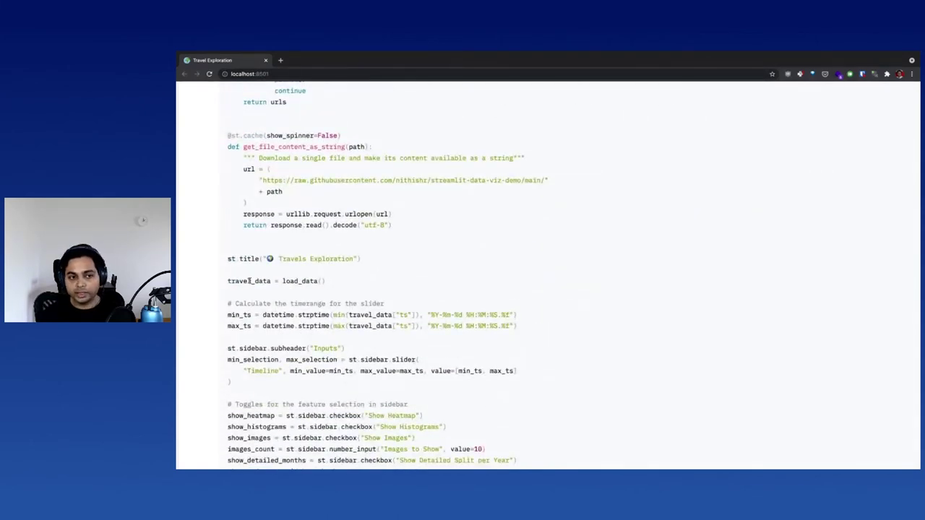
scroll(318, 280, up, 12)
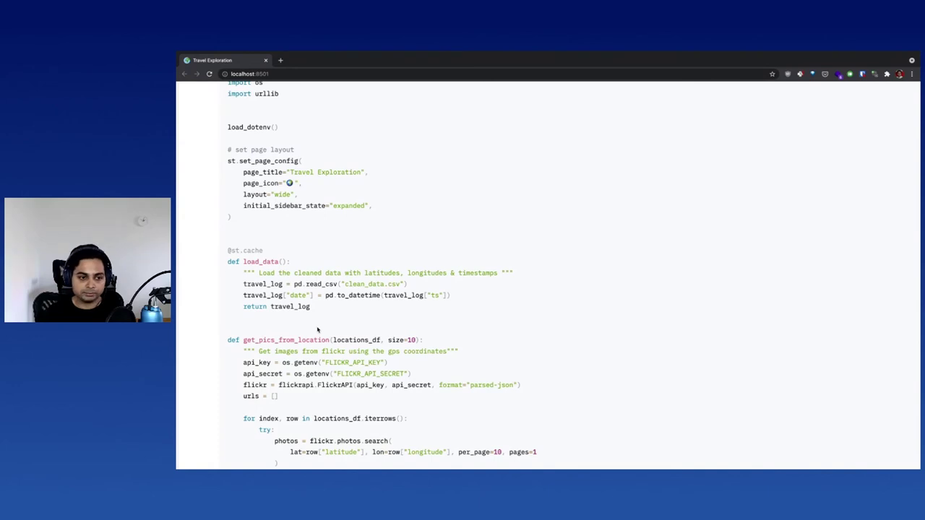
scroll(317, 330, down, 5)
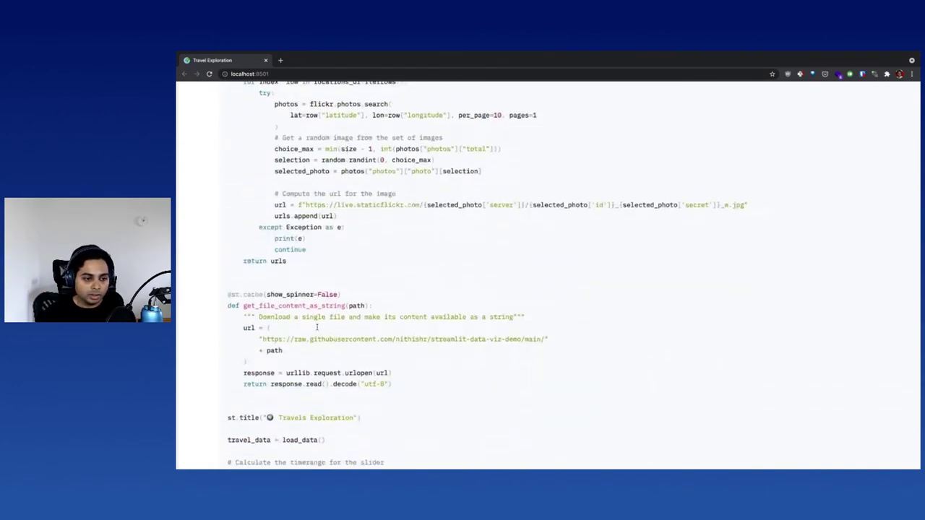
scroll(316, 329, down, 4)
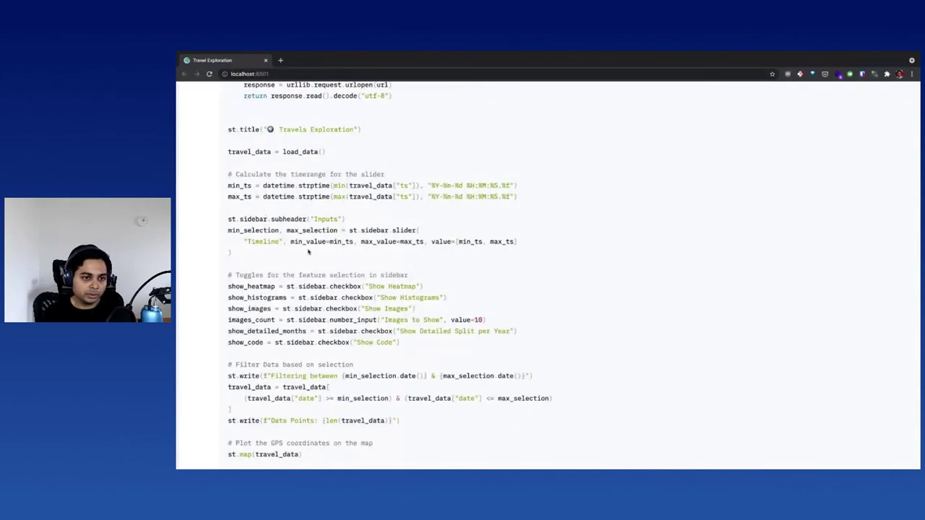
- Highlight the st.sidebar.slider call that defines the Timeline input, and clear the highlight
right_click(351, 228)
click(403, 208)
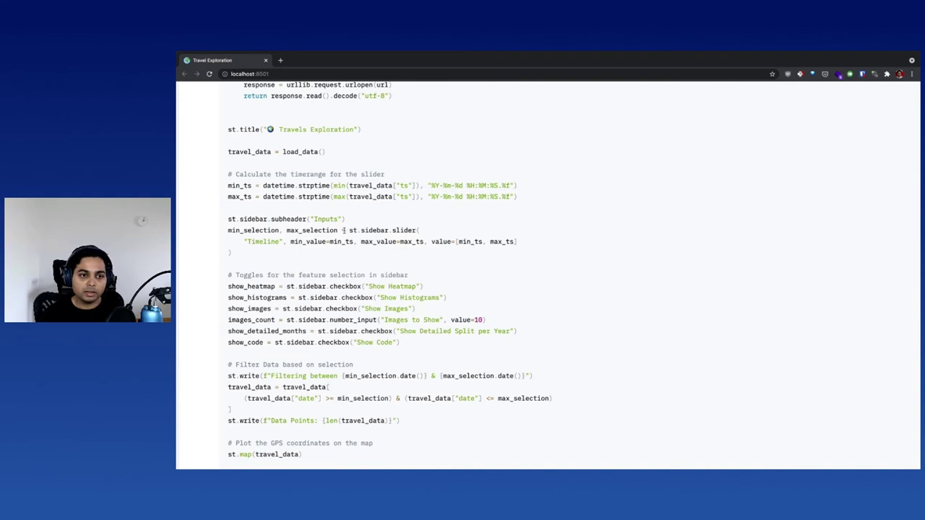
drag(349, 230, 544, 263)
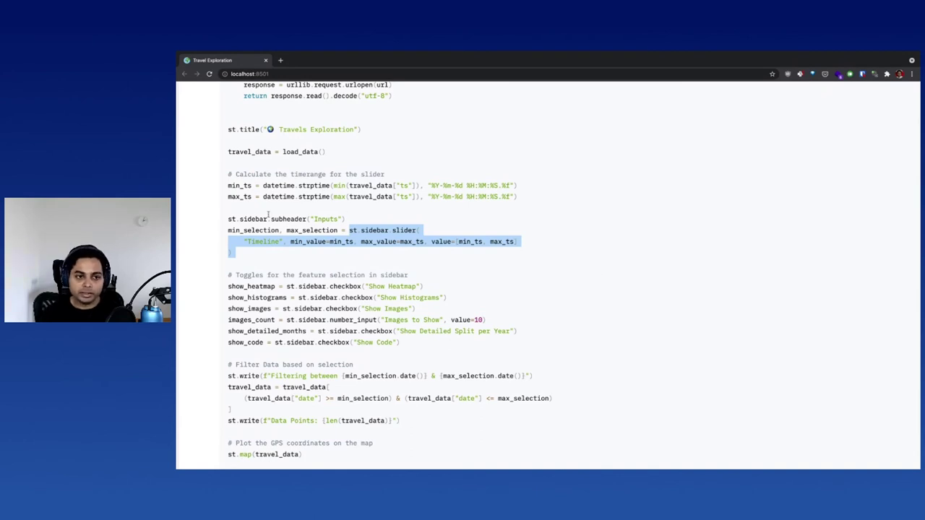
click(348, 297)
- Examine the code for the sidebar toggles, date filtering, GPS map, histograms and detailed month split
scroll(424, 341, down, 3)
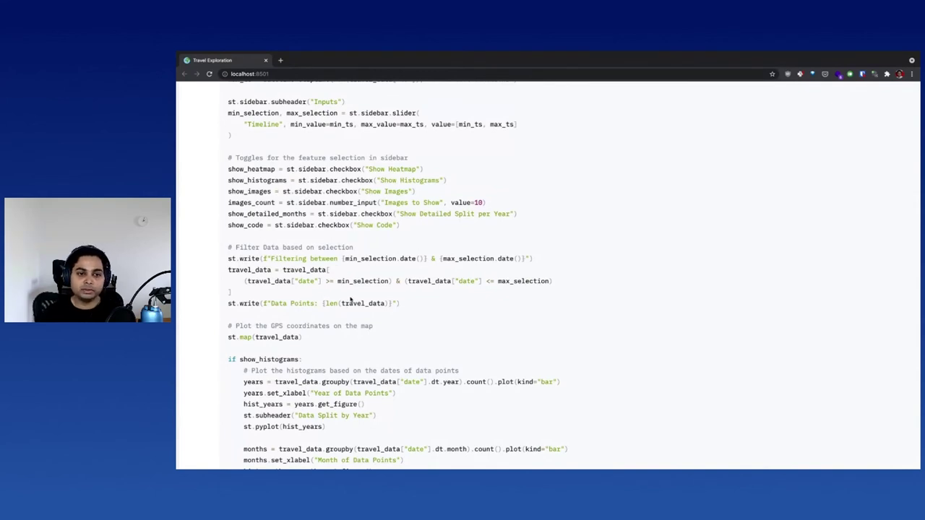
scroll(586, 375, down, 3)
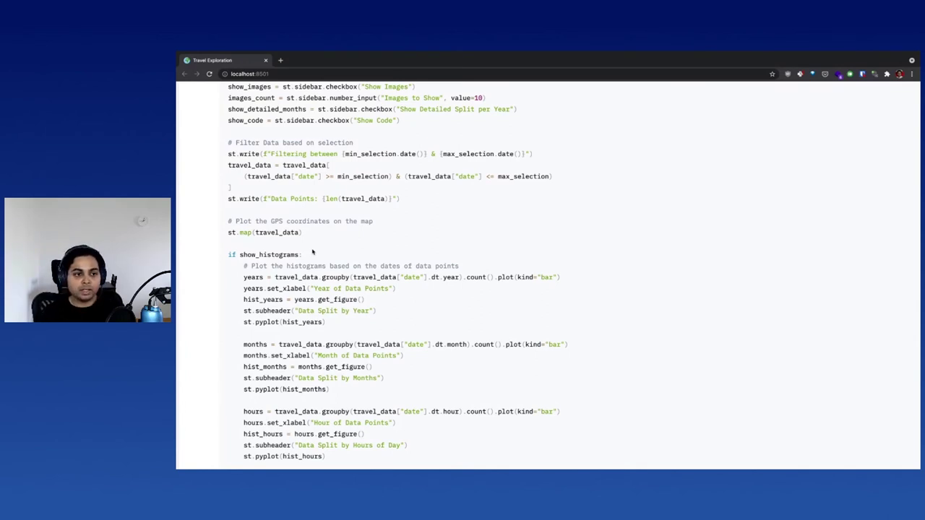
scroll(343, 389, down, 1)
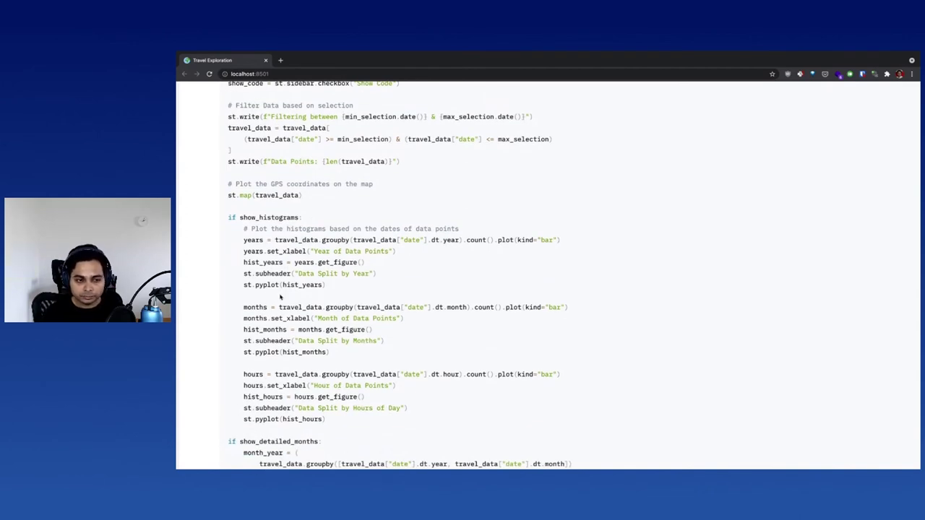
scroll(454, 334, down, 2)
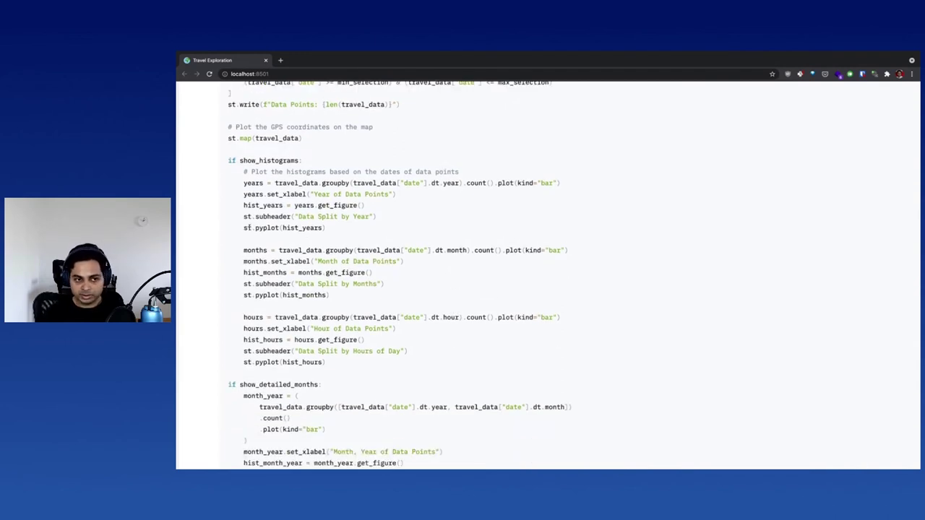
scroll(345, 360, down, 5)
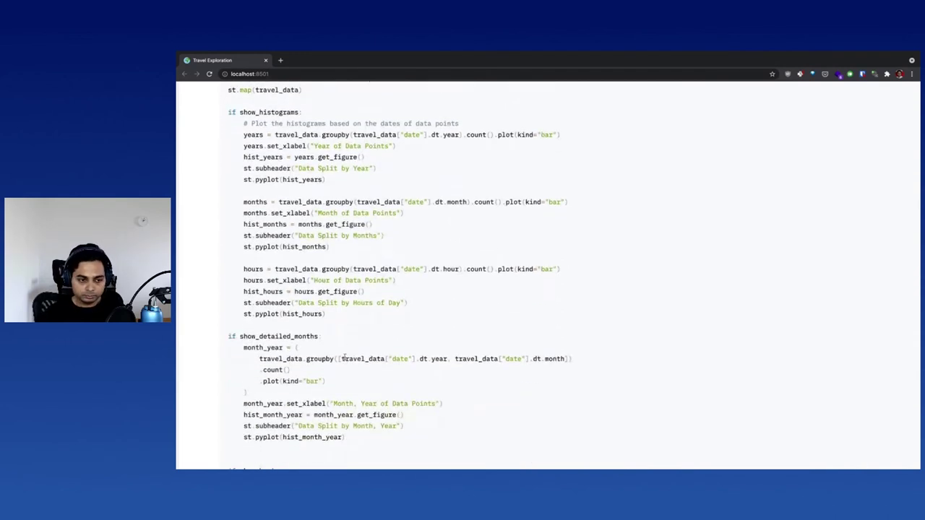
- Examine the show_heatmap code that builds the folium map and displays it with folium_static
scroll(345, 359, down, 5)
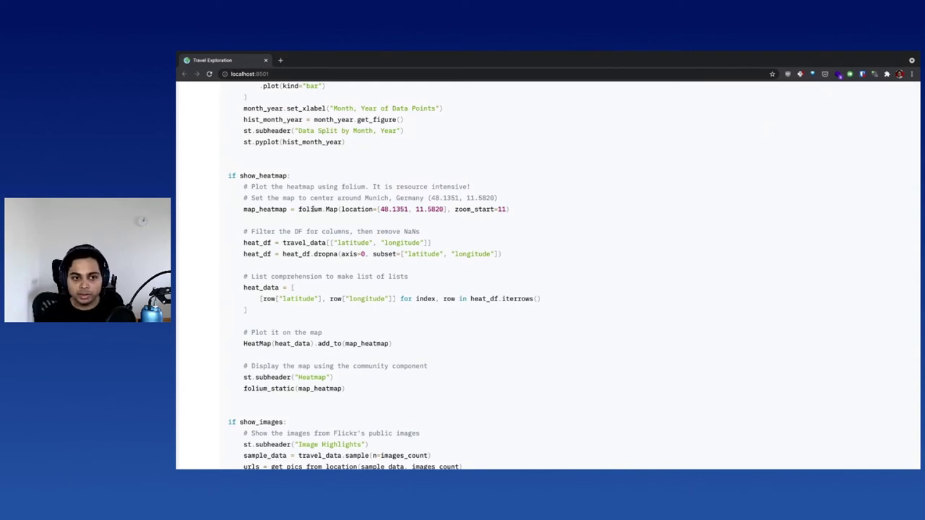
scroll(314, 396, down, 1)
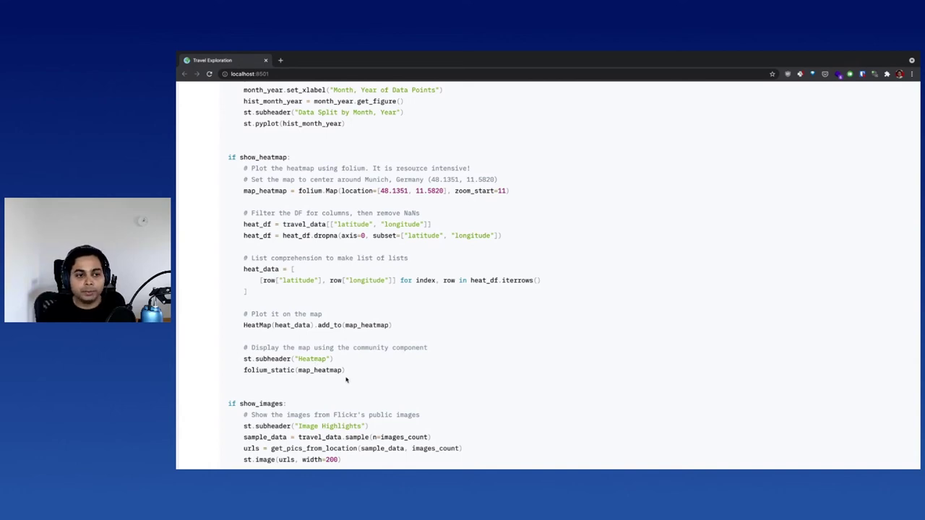
scroll(345, 379, down, 1)
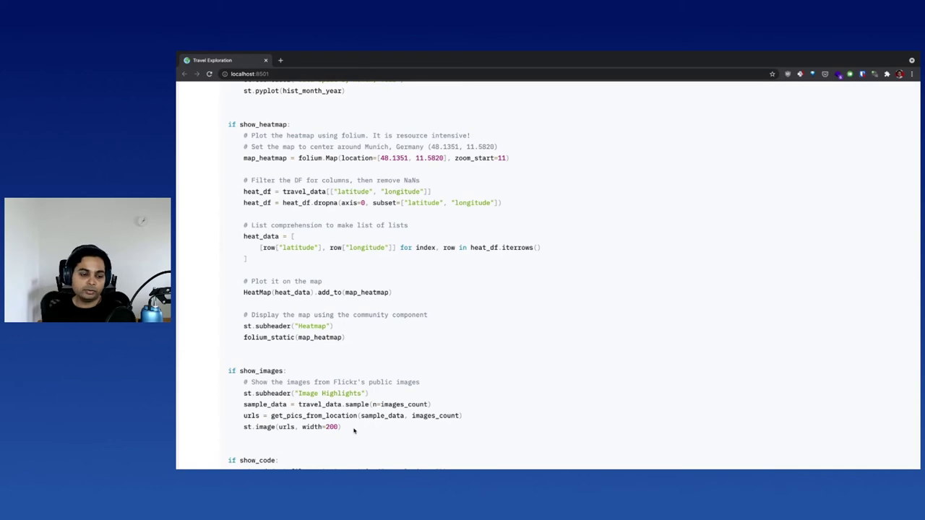
- Examine the show_images code and trace it back to the get_pics_from_location function that fetches the Flickr images
scroll(354, 430, down, 2)
scroll(354, 431, up, 3)
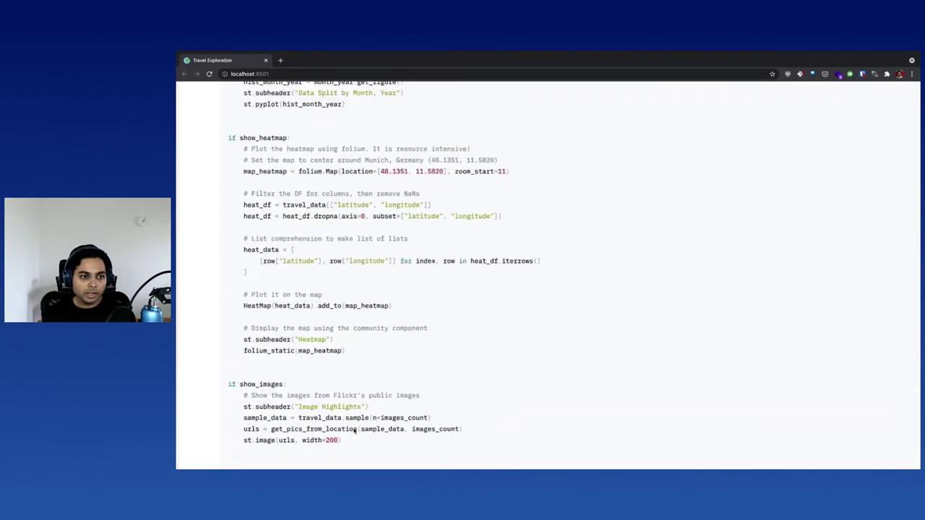
scroll(354, 431, up, 12)
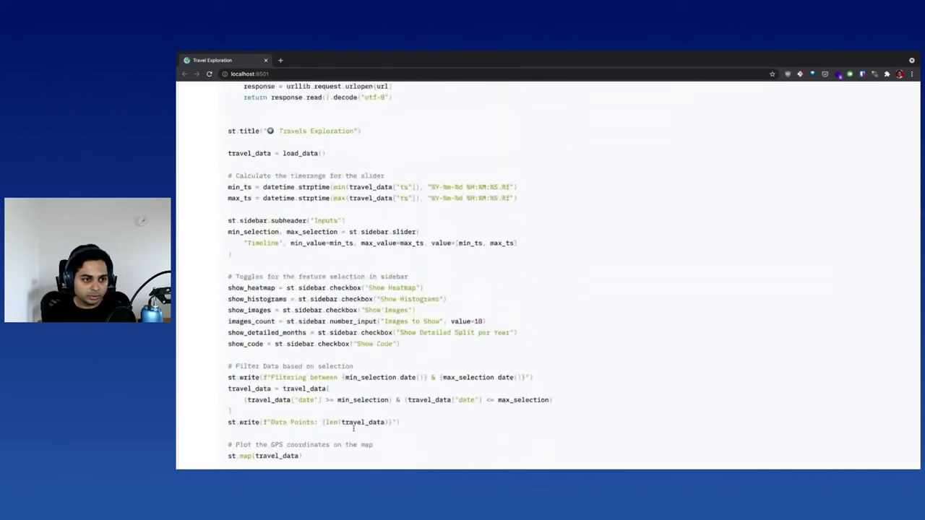
scroll(354, 431, up, 12)
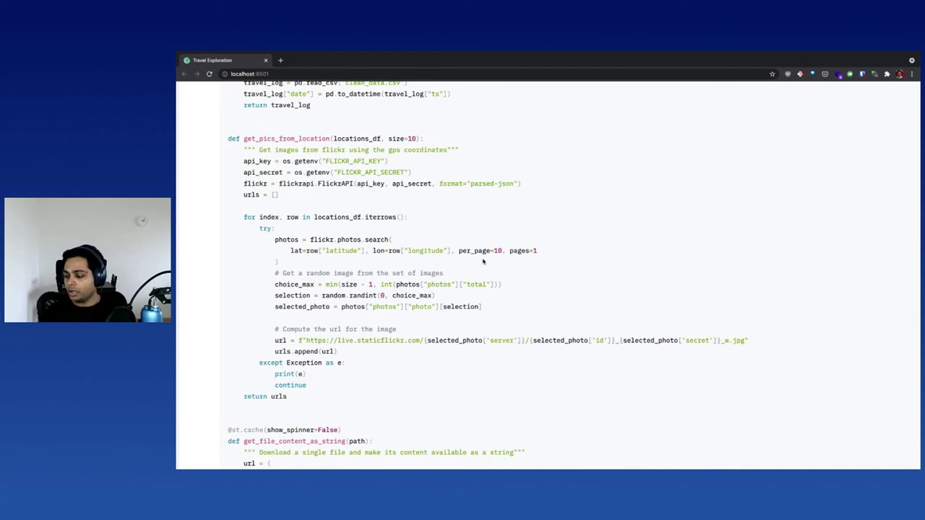
key(Right)
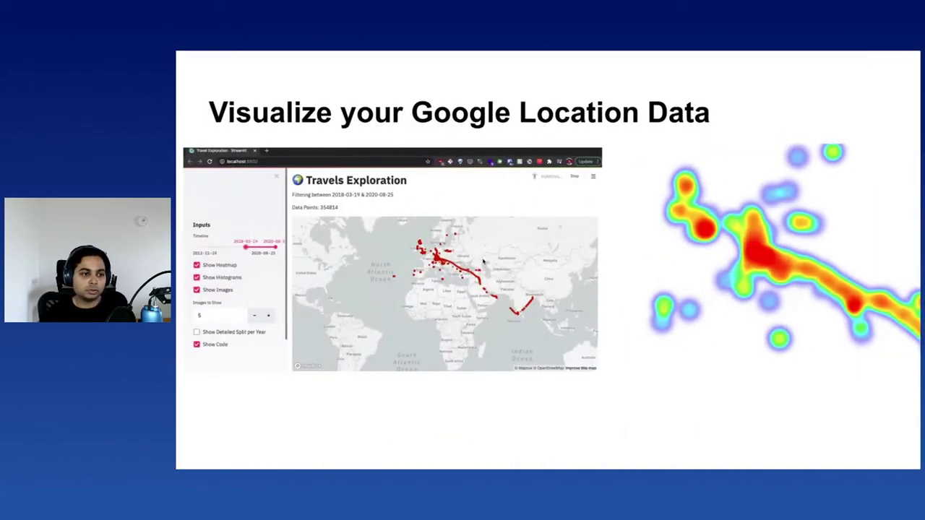
key(Right)
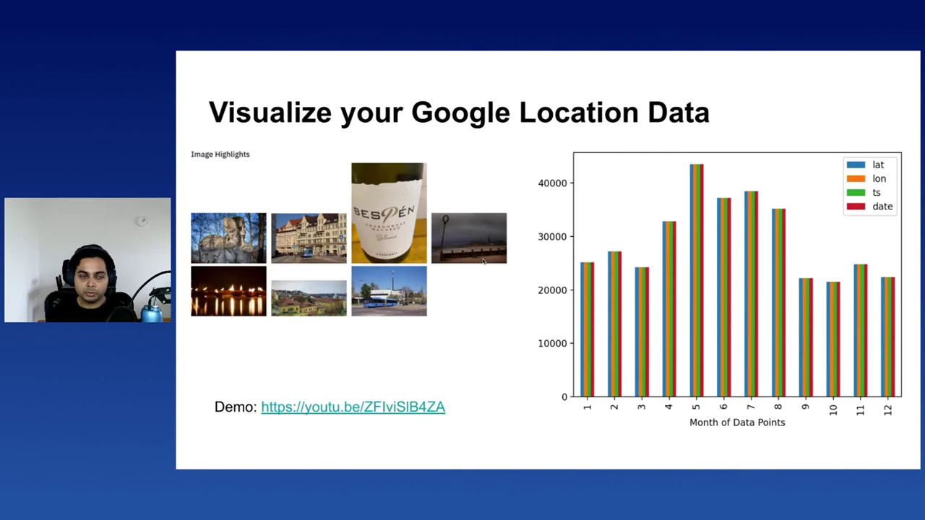
key(Right)
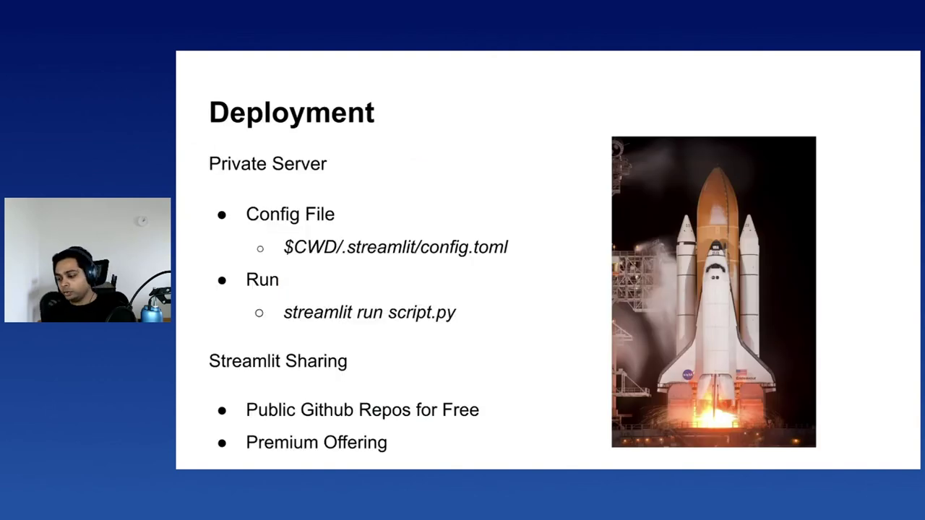